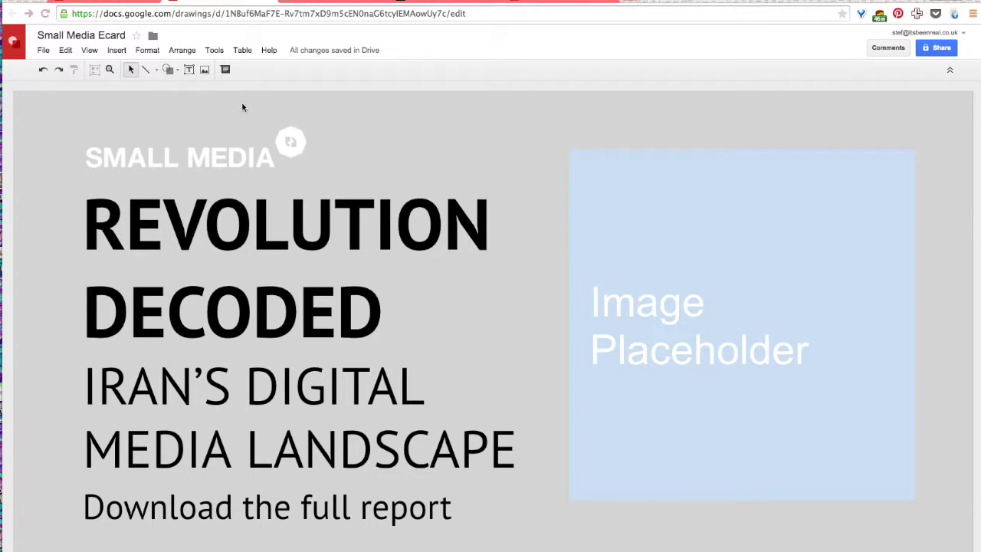
Draw a trial heart shape over the headline, then delete it
{"action": "left_click", "coordinate": [169, 70]}
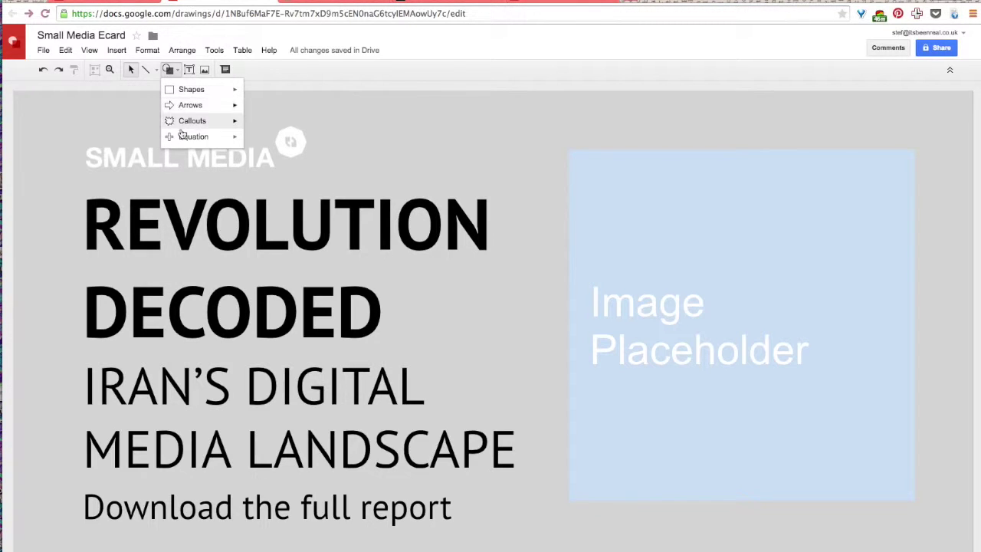
{"action": "mouse_move", "coordinate": [185, 92]}
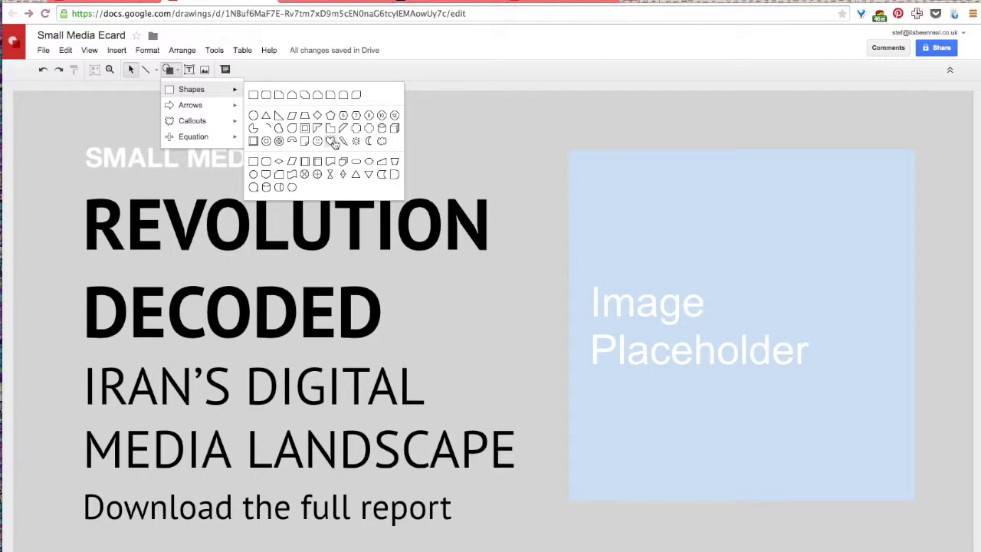
{"action": "left_click", "coordinate": [334, 141]}
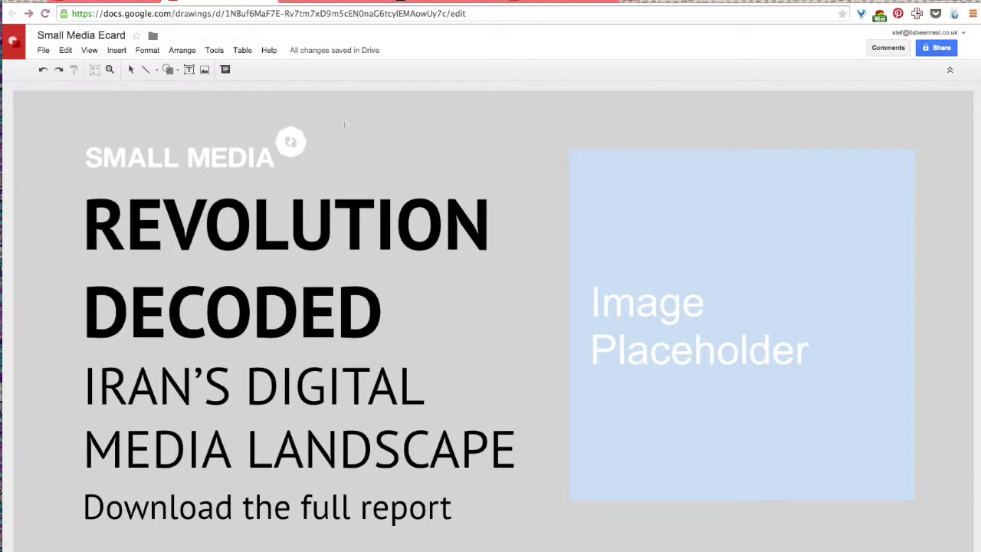
{"action": "mouse_move", "coordinate": [342, 121]}
{"action": "left_mouse_down"}
{"action": "mouse_move", "coordinate": [376, 245]}
{"action": "mouse_move", "coordinate": [427, 348]}
{"action": "mouse_move", "coordinate": [554, 390]}
{"action": "mouse_move", "coordinate": [795, 427]}
{"action": "mouse_move", "coordinate": [574, 326]}
{"action": "mouse_move", "coordinate": [851, 421]}
{"action": "mouse_move", "coordinate": [608, 379]}
{"action": "mouse_move", "coordinate": [815, 401]}
{"action": "mouse_move", "coordinate": [834, 361]}
{"action": "mouse_move", "coordinate": [658, 436]}
{"action": "mouse_move", "coordinate": [639, 350]}
{"action": "mouse_move", "coordinate": [716, 434]}
{"action": "mouse_move", "coordinate": [708, 396]}
{"action": "mouse_move", "coordinate": [781, 406]}
{"action": "mouse_move", "coordinate": [754, 333]}
{"action": "mouse_move", "coordinate": [790, 409]}
{"action": "mouse_move", "coordinate": [843, 311]}
{"action": "mouse_move", "coordinate": [889, 345]}
{"action": "mouse_move", "coordinate": [663, 405]}
{"action": "mouse_move", "coordinate": [789, 291]}
{"action": "mouse_move", "coordinate": [881, 248]}
{"action": "mouse_move", "coordinate": [937, 248]}
{"action": "mouse_move", "coordinate": [532, 370]}
{"action": "mouse_move", "coordinate": [434, 417]}
{"action": "mouse_move", "coordinate": [697, 418]}
{"action": "mouse_move", "coordinate": [686, 411]}
{"action": "mouse_move", "coordinate": [762, 453]}
{"action": "mouse_move", "coordinate": [591, 379]}
{"action": "mouse_move", "coordinate": [528, 324]}
{"action": "mouse_move", "coordinate": [693, 432]}
{"action": "mouse_move", "coordinate": [594, 370]}
{"action": "mouse_move", "coordinate": [541, 311]}
{"action": "mouse_move", "coordinate": [681, 412]}
{"action": "mouse_move", "coordinate": [543, 335]}
{"action": "mouse_move", "coordinate": [661, 411]}
{"action": "left_mouse_up"}
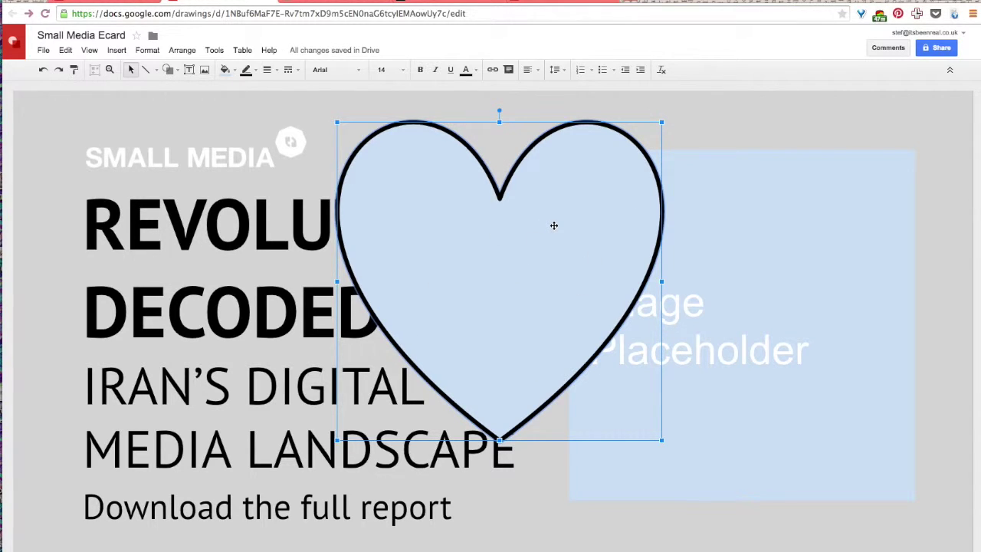
{"action": "key", "text": "Delete"}
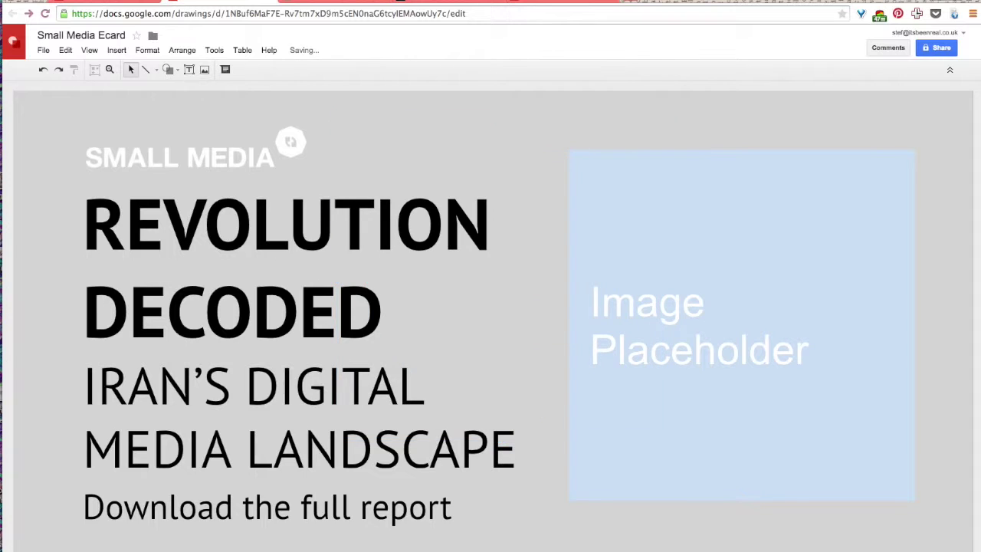
Draw a rectangle across the top beside the SMALL MEDIA logo, undoing a trial move
{"action": "left_click", "coordinate": [169, 70]}
{"action": "mouse_move", "coordinate": [174, 93]}
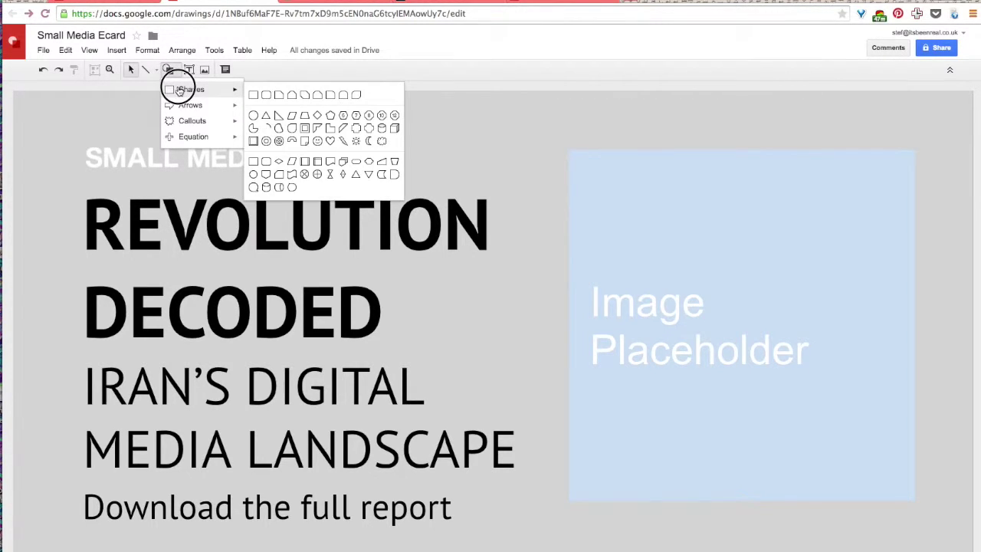
{"action": "left_click", "coordinate": [254, 96]}
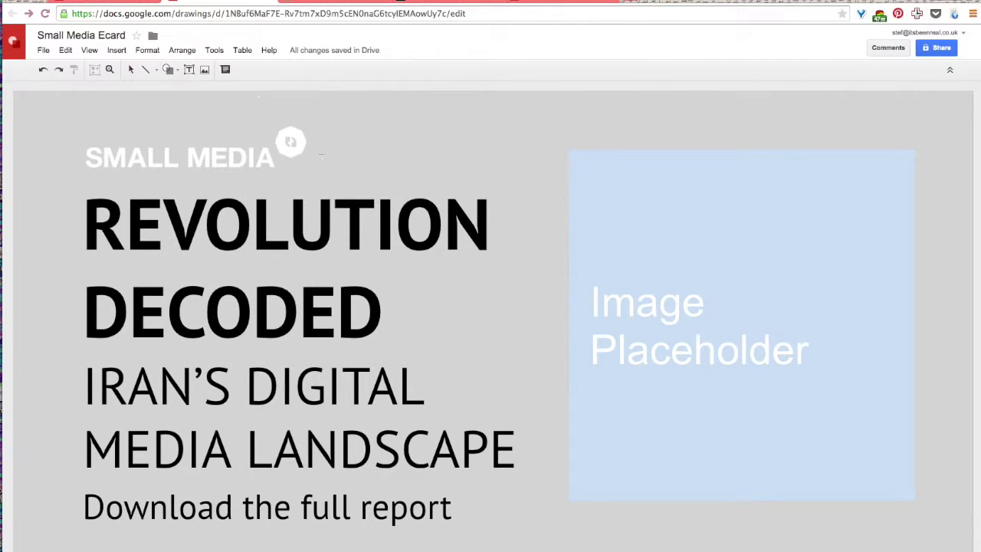
{"action": "left_click_drag", "start_coordinate": [308, 124], "coordinate": [738, 200]}
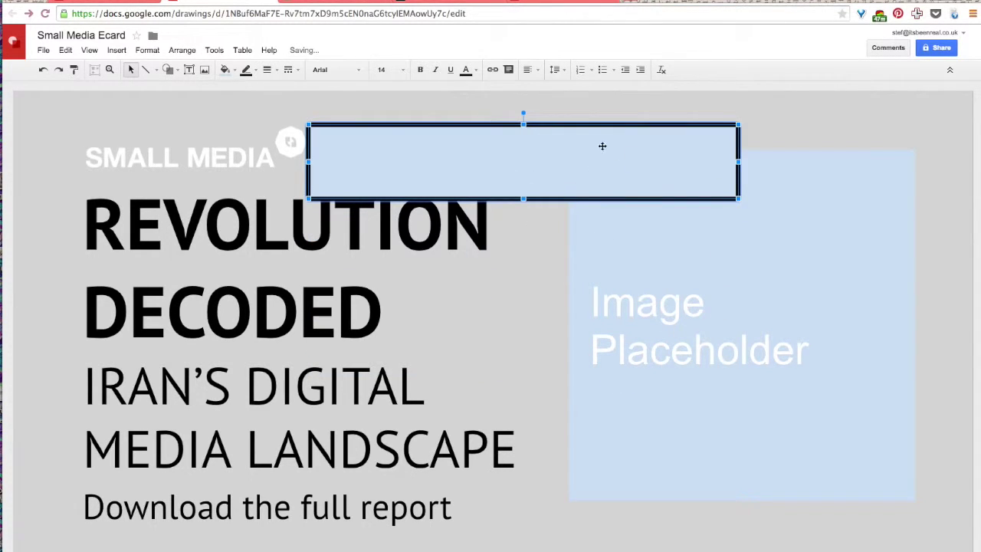
{"action": "left_click_drag", "start_coordinate": [635, 145], "coordinate": [537, 228]}
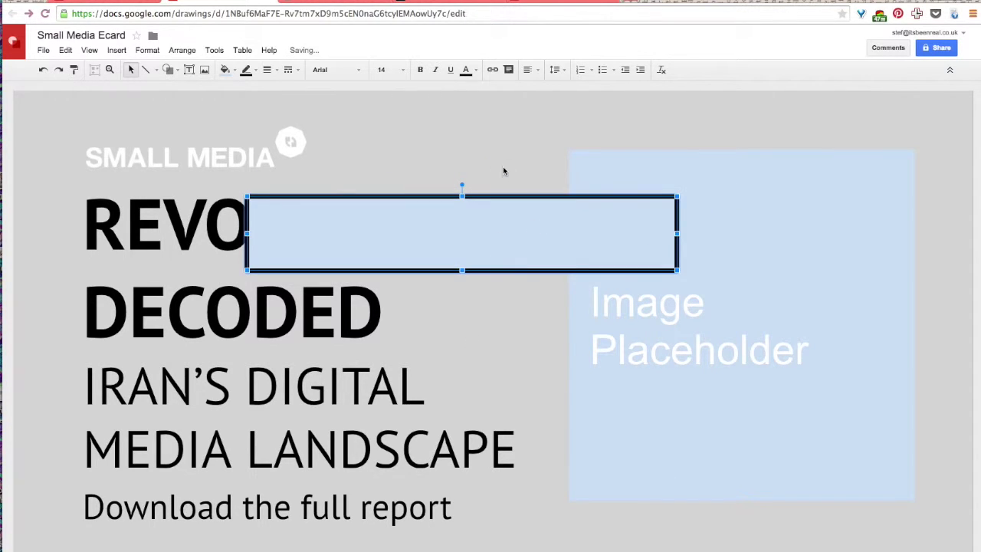
{"action": "left_click", "coordinate": [512, 145]}
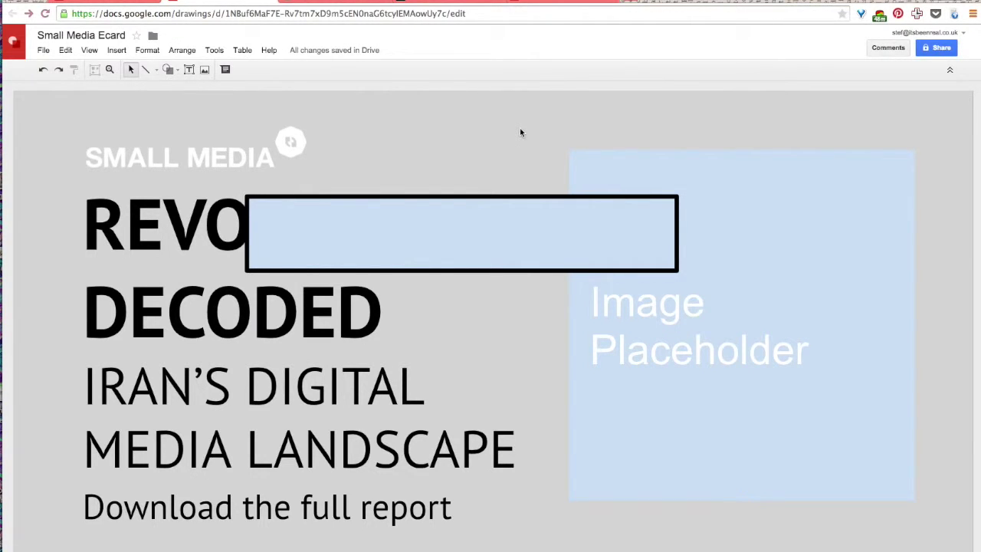
{"action": "key", "text": "ctrl+z"}
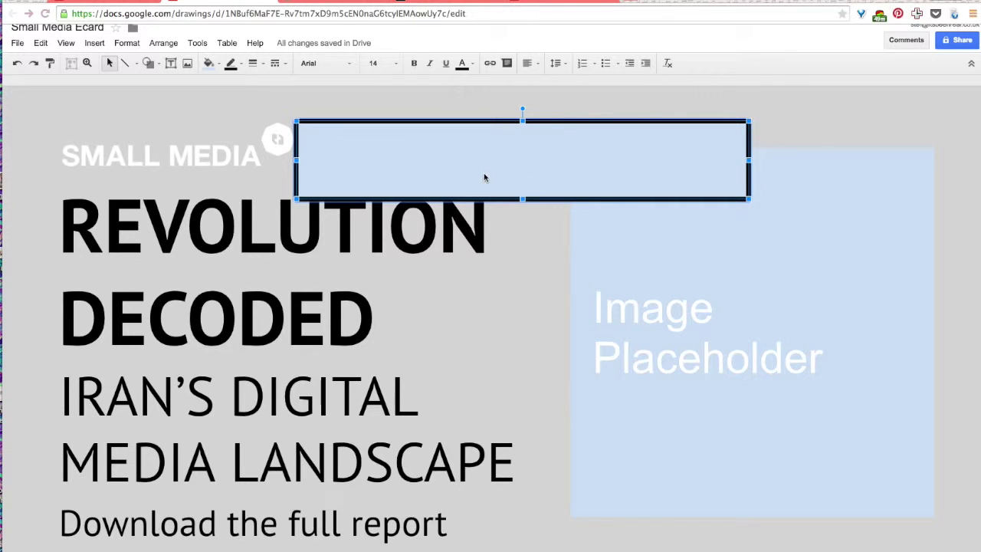
Send the outlined rectangle to the back and nudge it slightly lower
{"action": "left_click", "coordinate": [468, 151]}
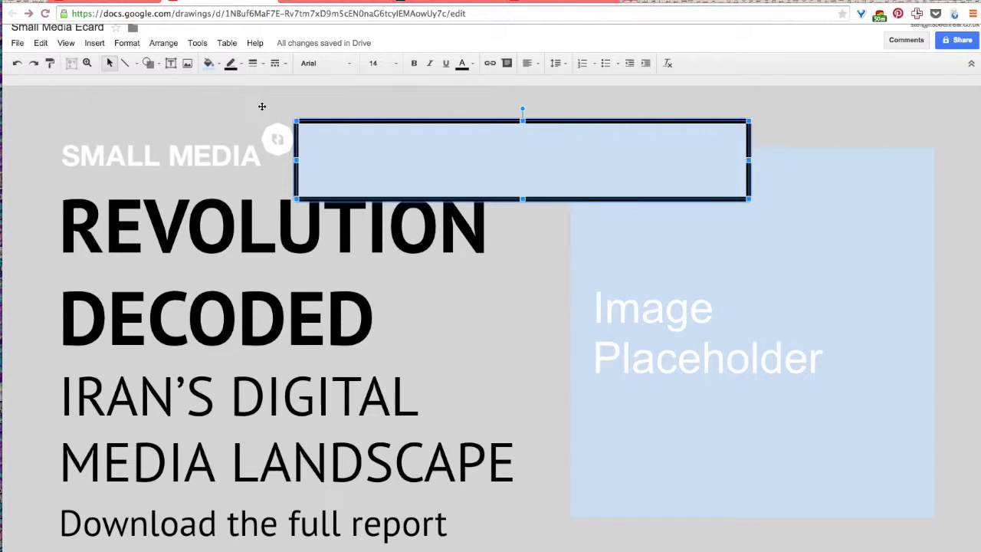
{"action": "left_click", "coordinate": [159, 44]}
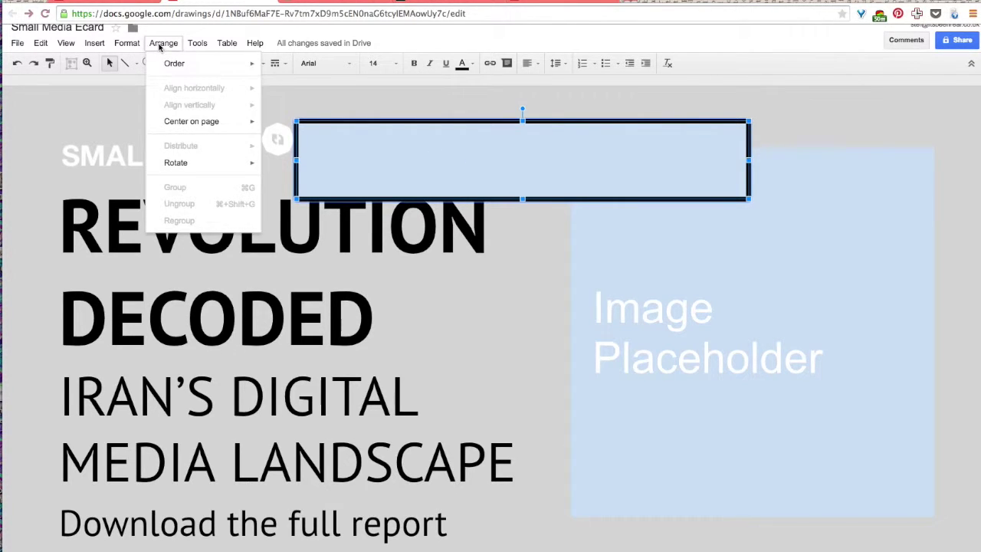
{"action": "mouse_move", "coordinate": [163, 70]}
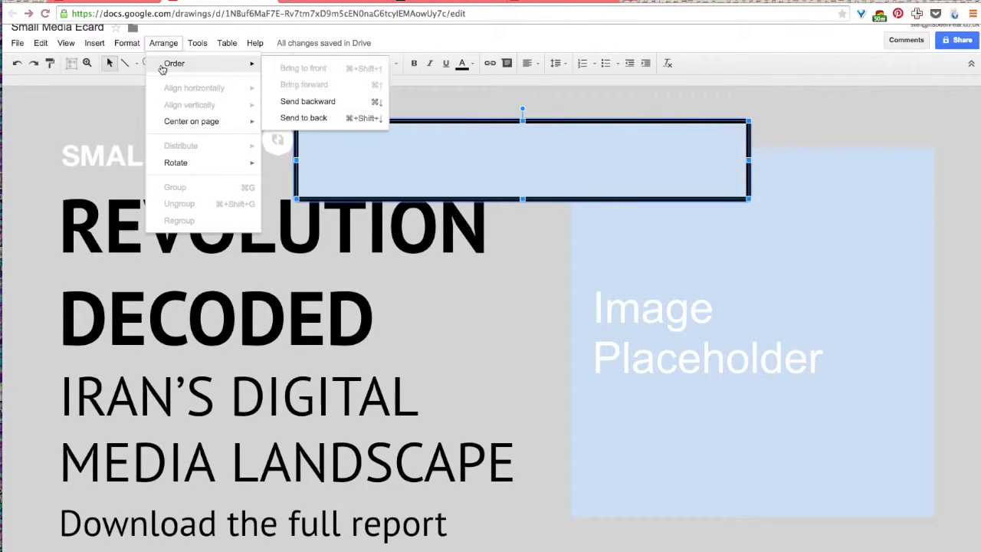
{"action": "left_click", "coordinate": [303, 119]}
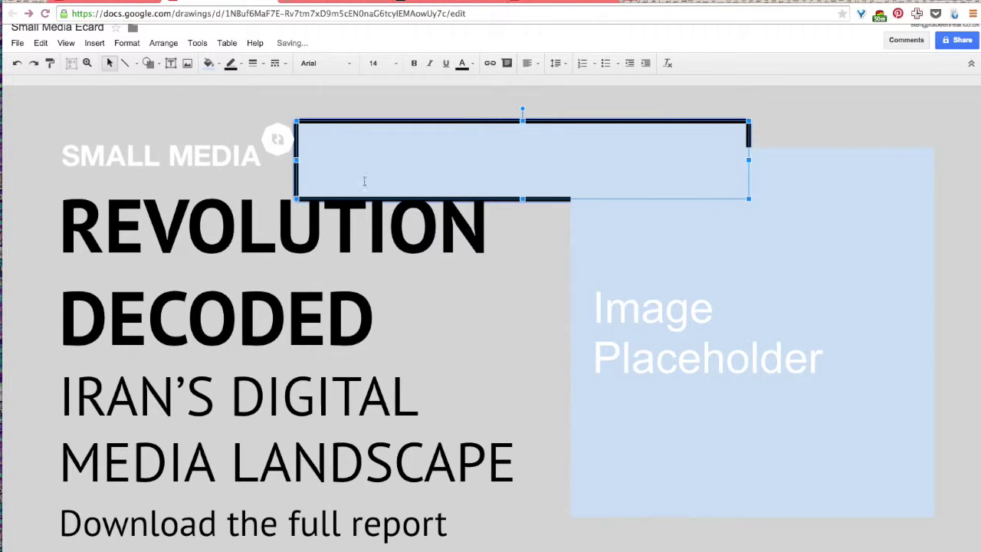
{"action": "left_click_drag", "start_coordinate": [497, 143], "coordinate": [499, 155]}
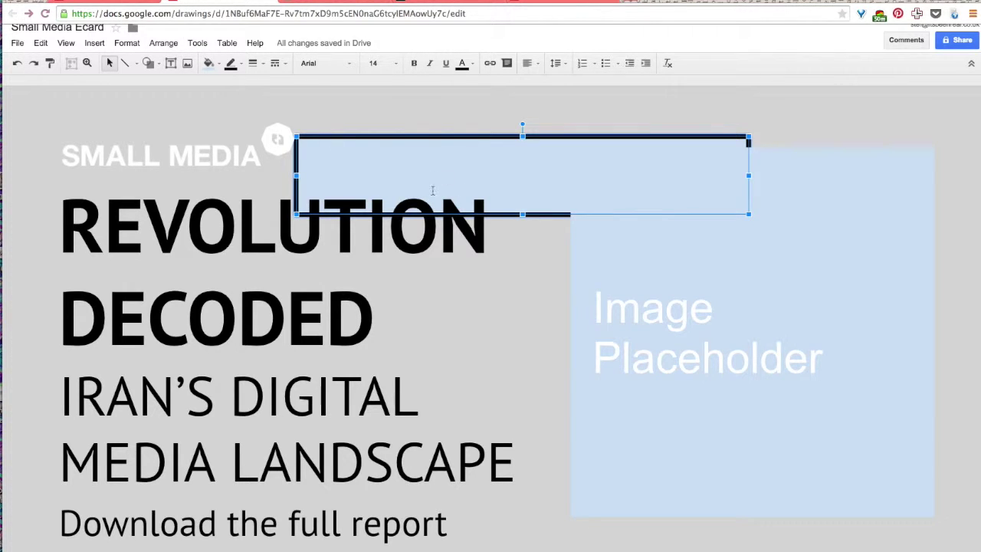
Bring the rectangle to the front, ahead of the image placeholder
{"action": "left_click", "coordinate": [166, 43]}
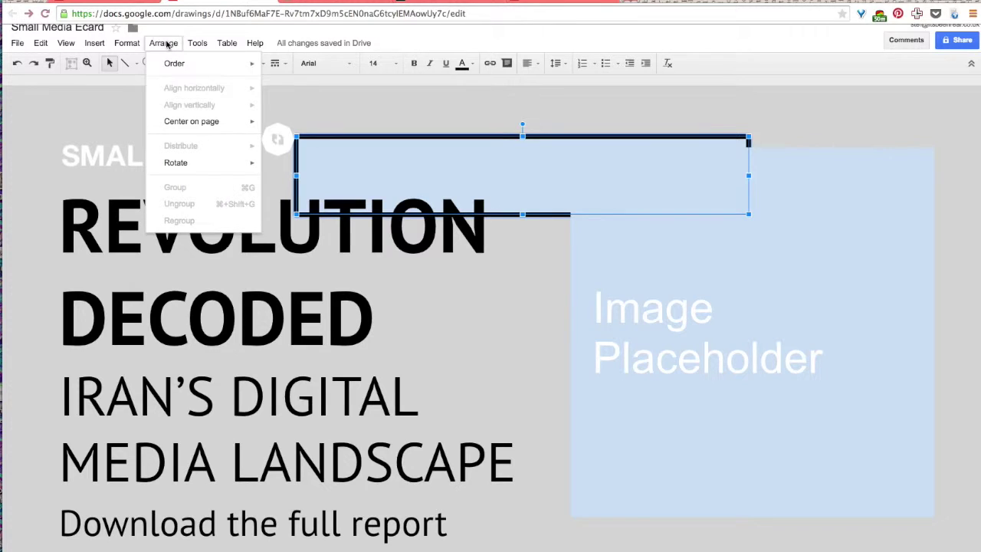
{"action": "mouse_move", "coordinate": [162, 71]}
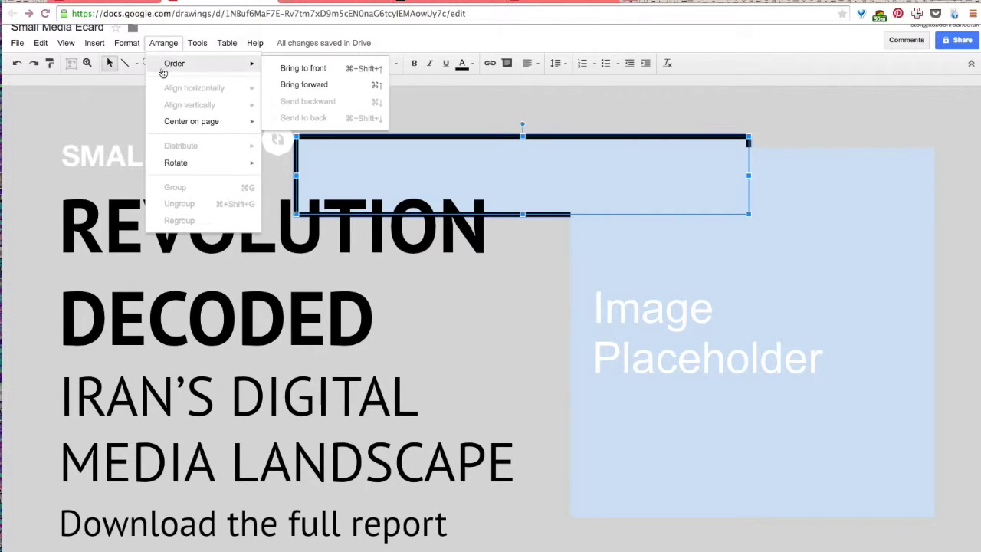
{"action": "left_click", "coordinate": [294, 71]}
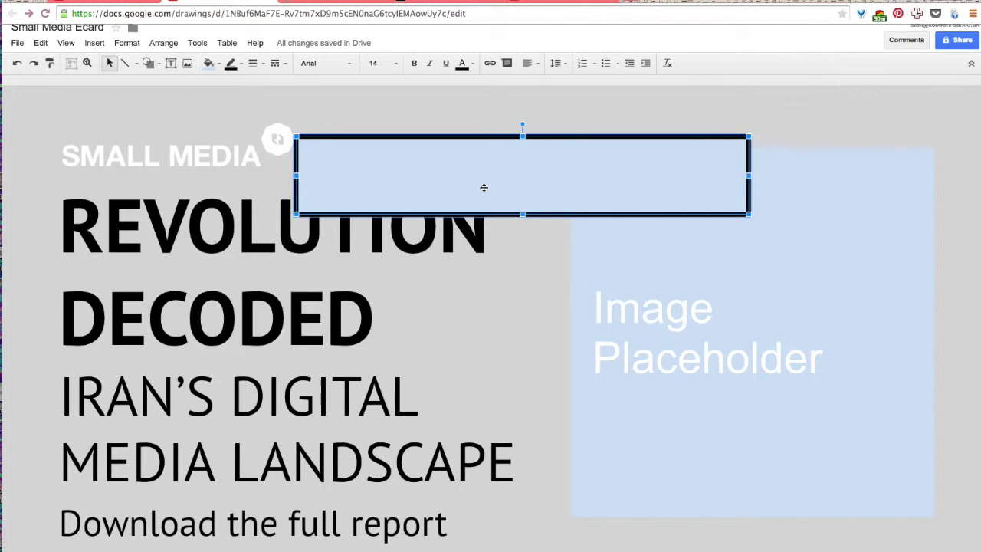
{"action": "left_click", "coordinate": [552, 235]}
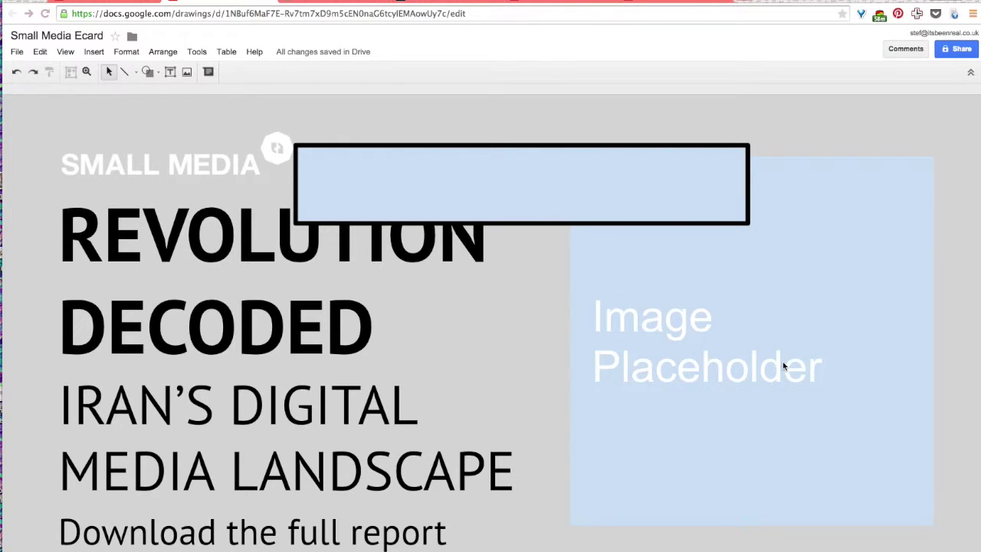
Drag the outlined rectangle right onto the image placeholder, level with DECODED and clear of the headline
{"action": "left_click", "coordinate": [661, 194]}
{"action": "left_click_drag", "start_coordinate": [661, 195], "coordinate": [822, 359]}
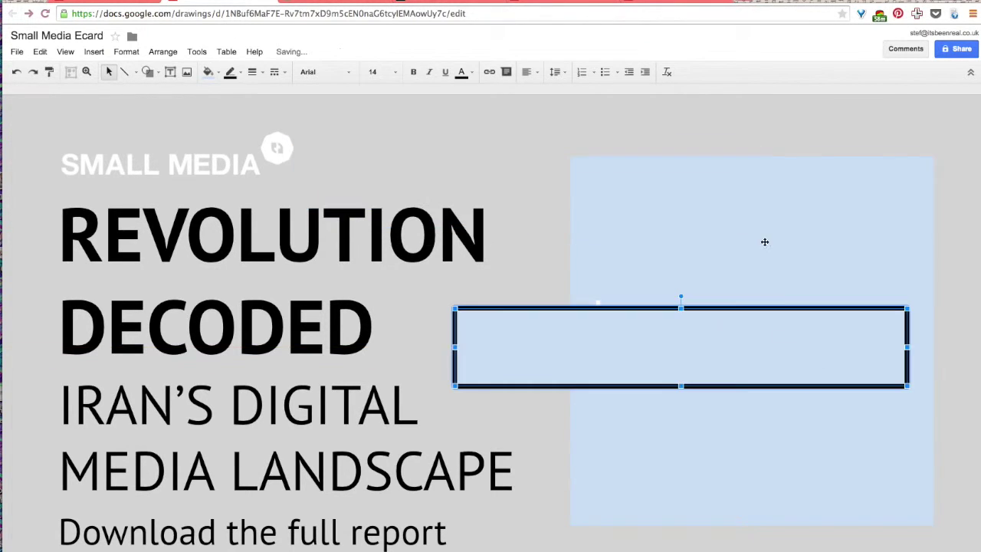
{"action": "left_click", "coordinate": [753, 181]}
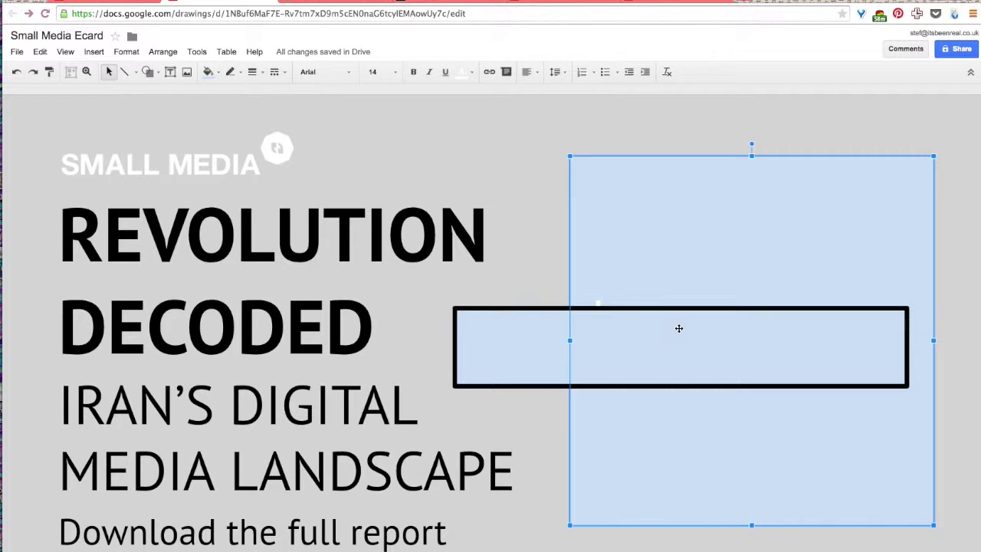
{"action": "left_click", "coordinate": [536, 279]}
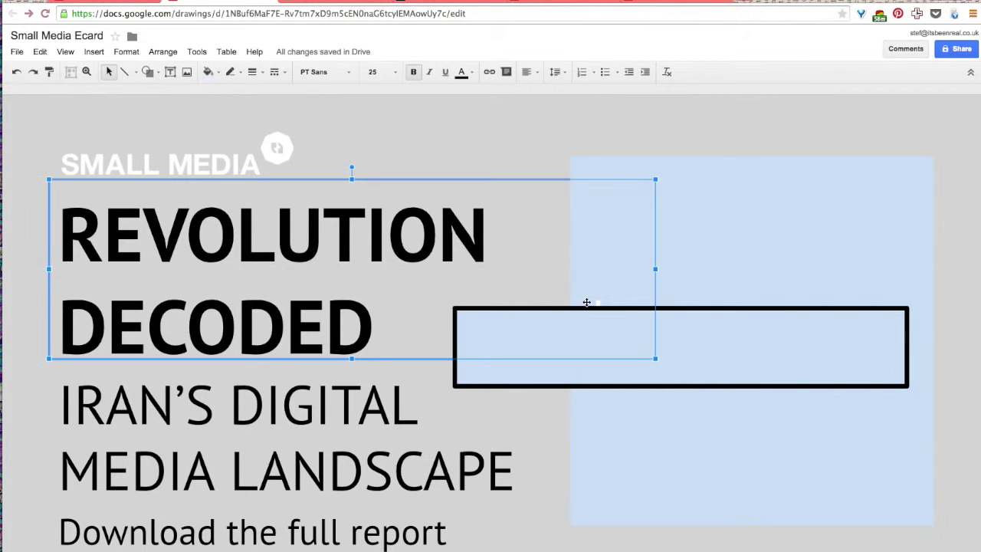
{"action": "left_click", "coordinate": [728, 348]}
{"action": "left_click_drag", "start_coordinate": [800, 330], "coordinate": [719, 322]}
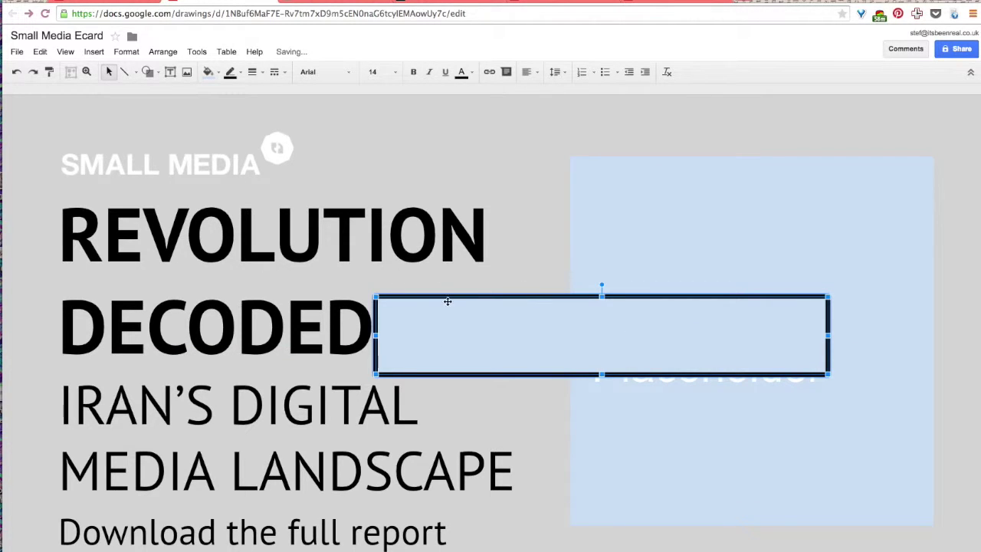
{"action": "left_click_drag", "start_coordinate": [427, 318], "coordinate": [538, 325]}
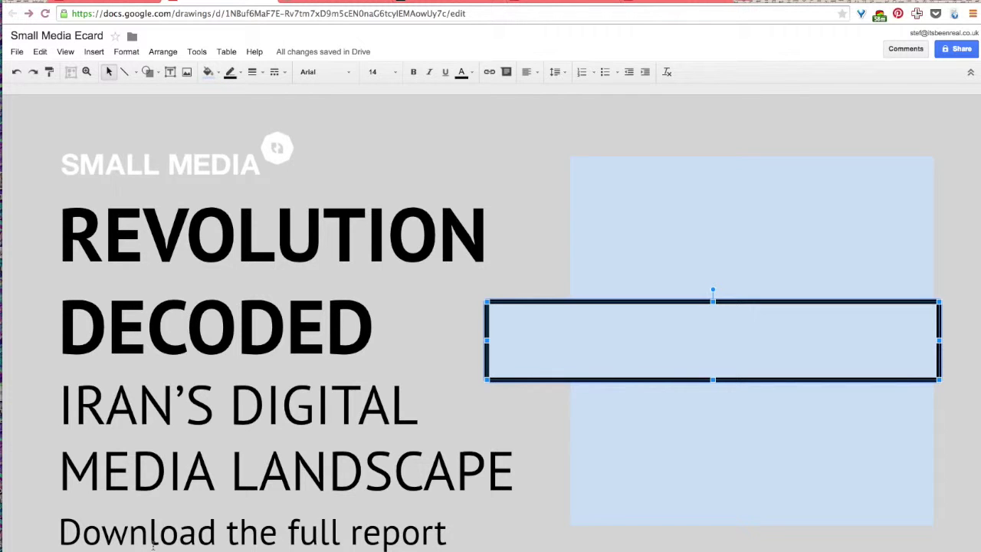
Move the framed rectangle to the lower left and send it behind the download text
{"action": "left_click_drag", "start_coordinate": [628, 345], "coordinate": [192, 525]}
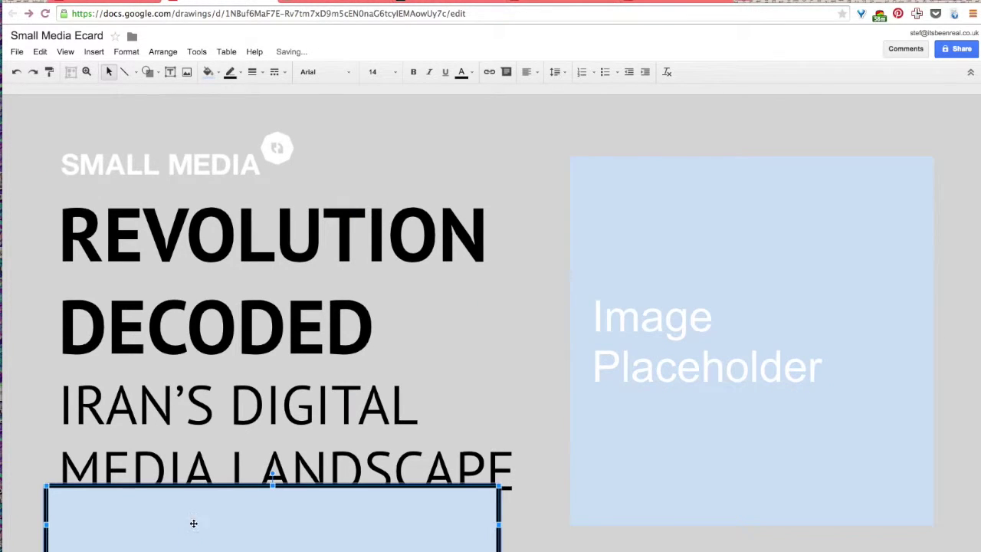
{"action": "left_click_drag", "start_coordinate": [271, 483], "coordinate": [270, 514]}
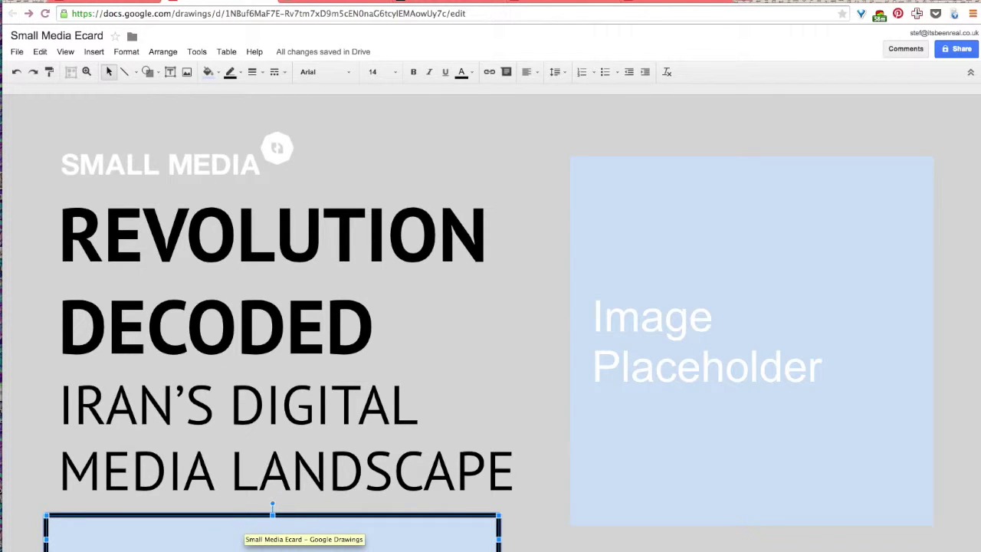
{"action": "left_click", "coordinate": [168, 54]}
{"action": "mouse_move", "coordinate": [172, 78]}
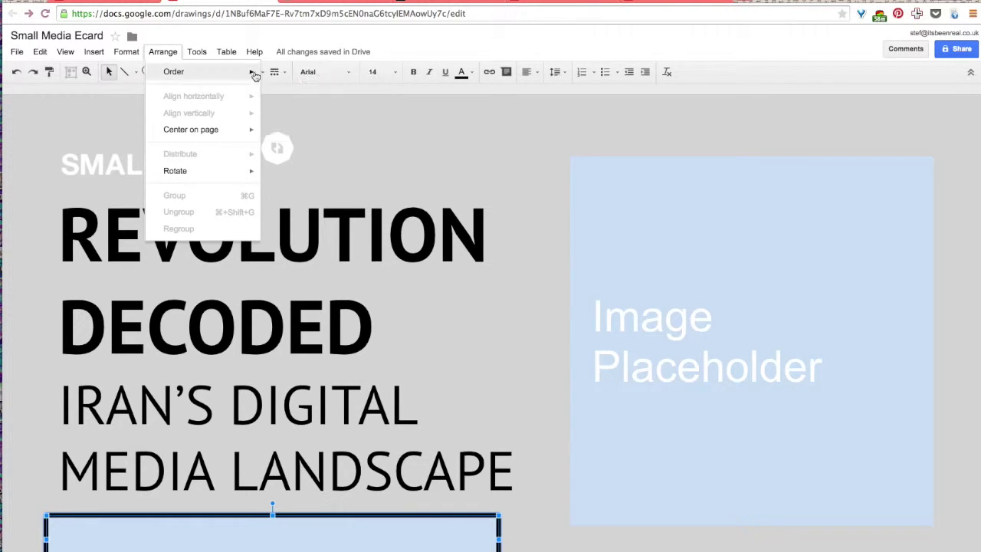
{"action": "left_click", "coordinate": [319, 128]}
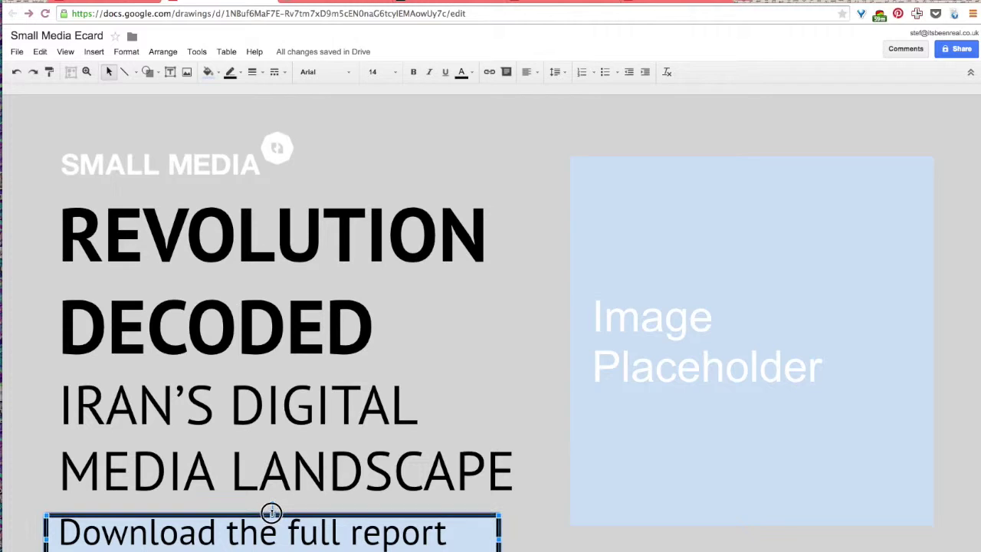
Resize and nudge the frame until it fits snugly around 'Download the full report'
{"action": "left_click_drag", "start_coordinate": [271, 509], "coordinate": [273, 507]}
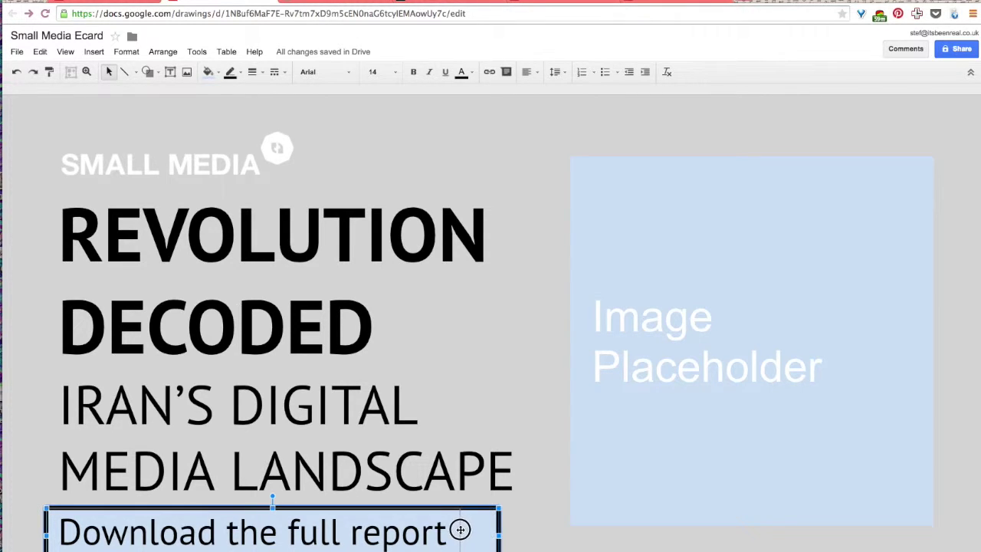
{"action": "left_click_drag", "start_coordinate": [500, 530], "coordinate": [461, 531]}
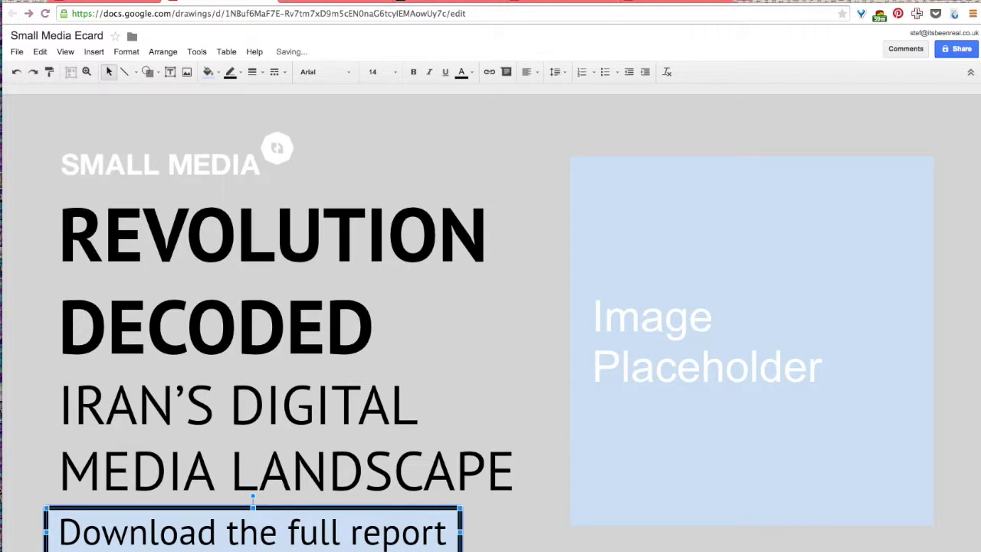
{"action": "left_click", "coordinate": [252, 506]}
{"action": "left_click_drag", "start_coordinate": [252, 509], "coordinate": [252, 512]}
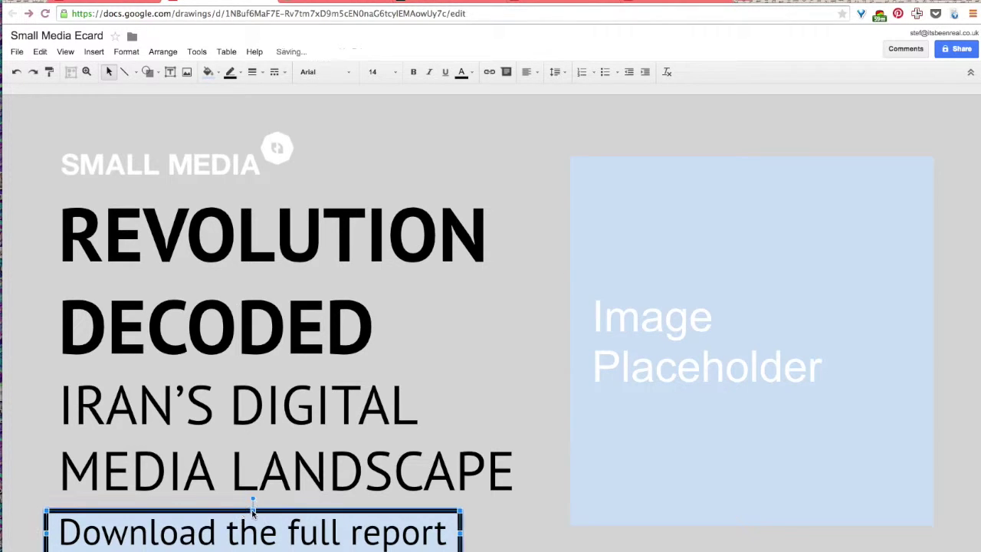
{"action": "left_click_drag", "start_coordinate": [48, 531], "coordinate": [52, 531]}
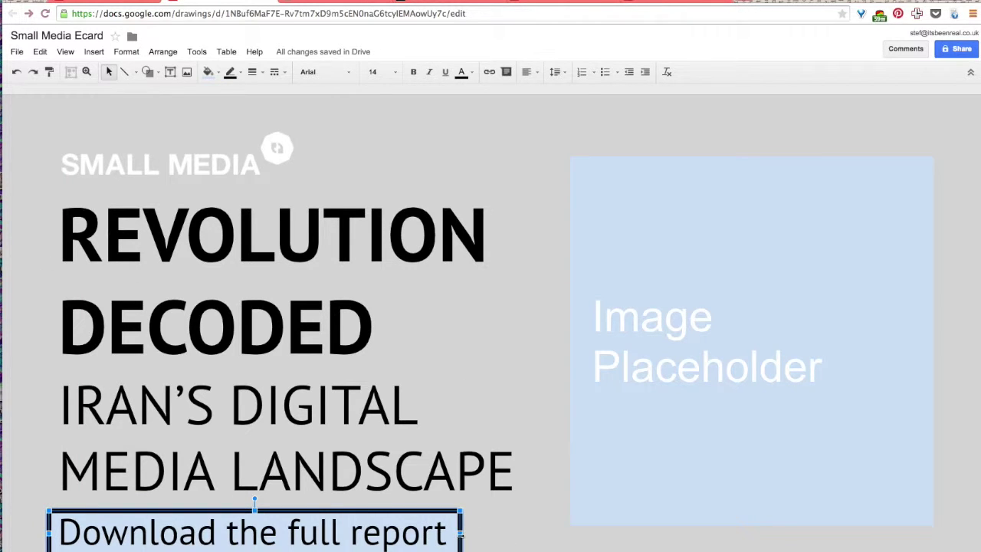
{"action": "left_click_drag", "start_coordinate": [460, 532], "coordinate": [457, 531]}
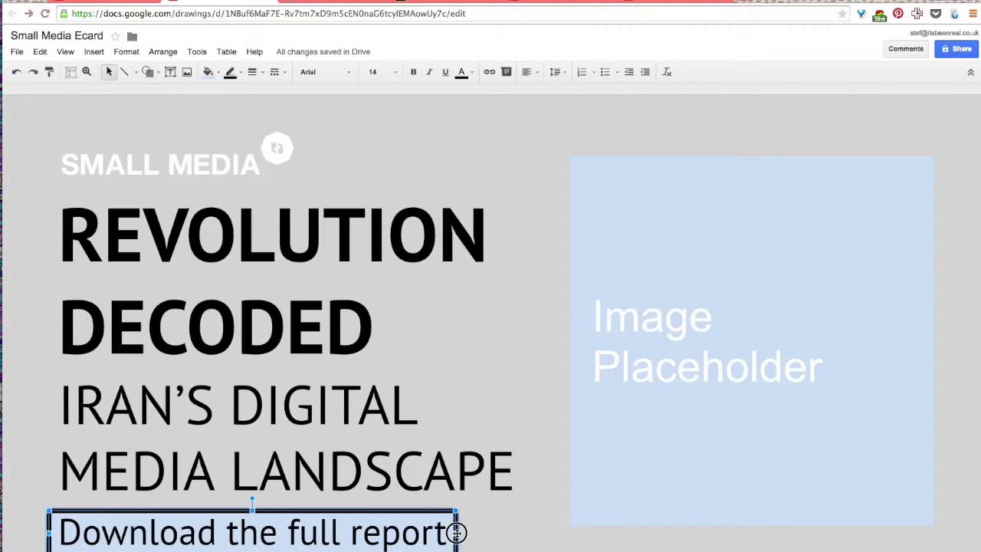
{"action": "left_click_drag", "start_coordinate": [457, 532], "coordinate": [458, 536]}
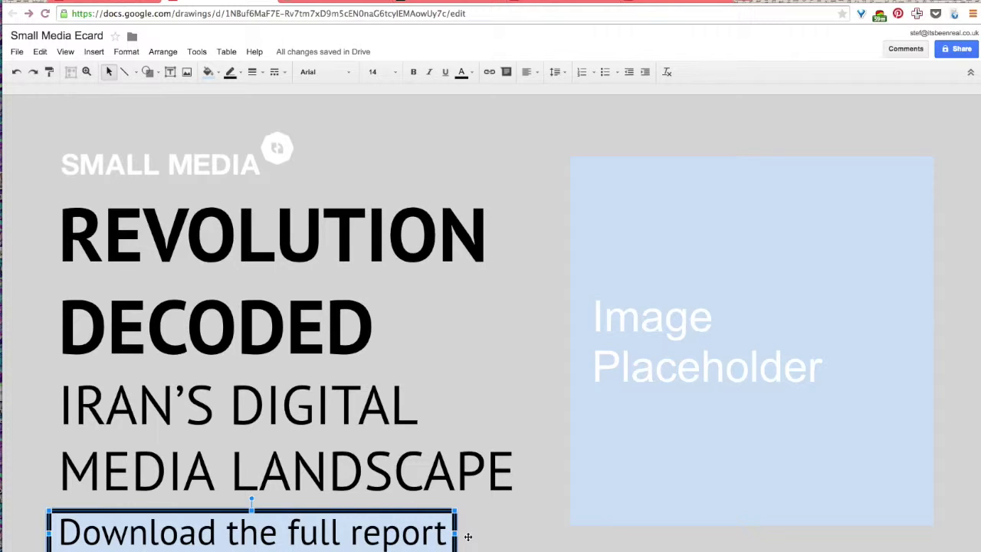
Deselect everything and open the Insert image dialog on the Small Media Ecard Drive folder
{"action": "left_click", "coordinate": [484, 531]}
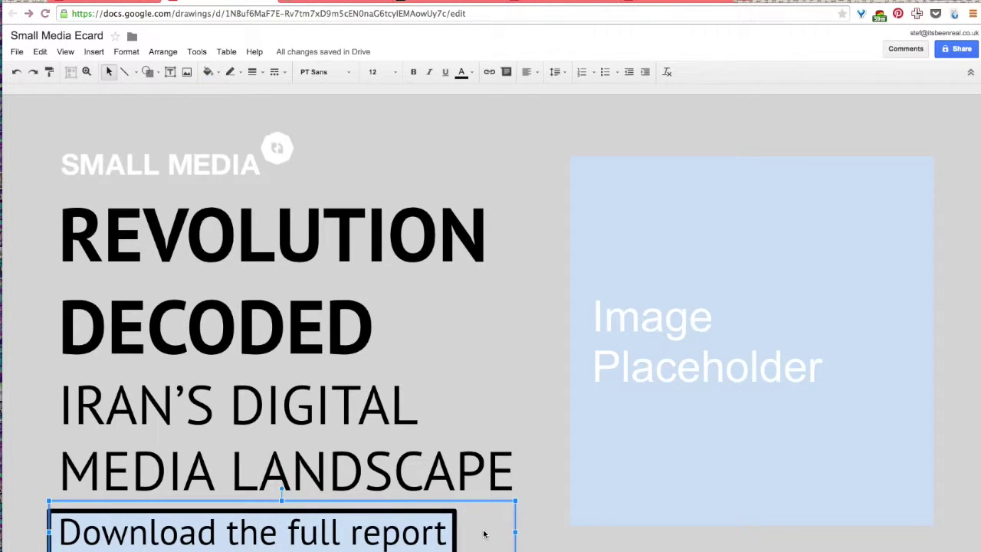
{"action": "left_click", "coordinate": [550, 343]}
{"action": "left_click", "coordinate": [624, 143]}
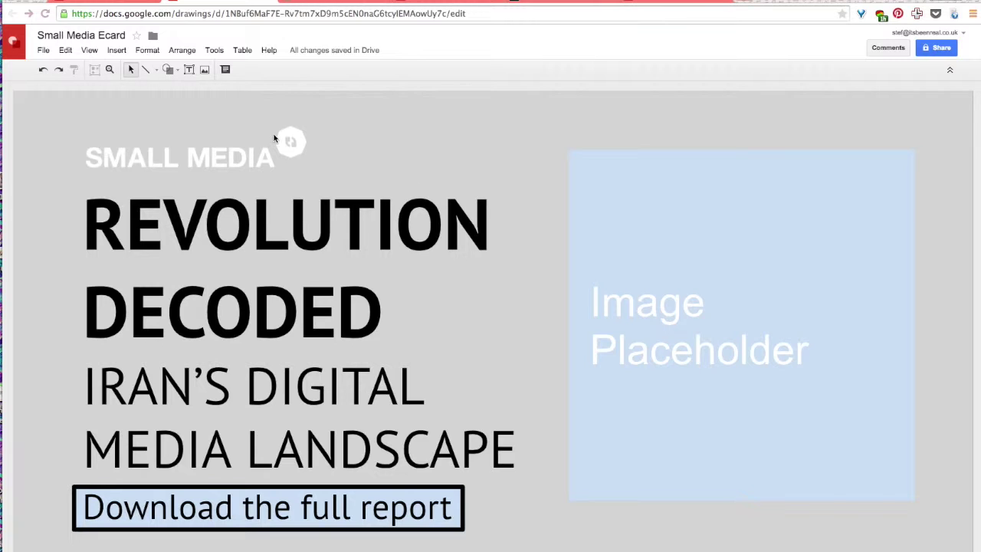
{"action": "left_click", "coordinate": [205, 71]}
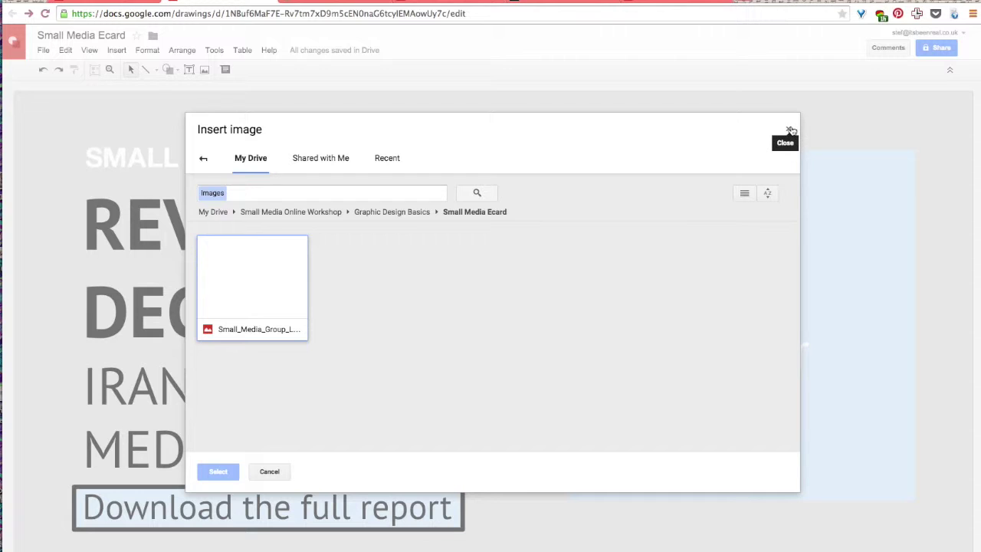
{"action": "left_click", "coordinate": [790, 131]}
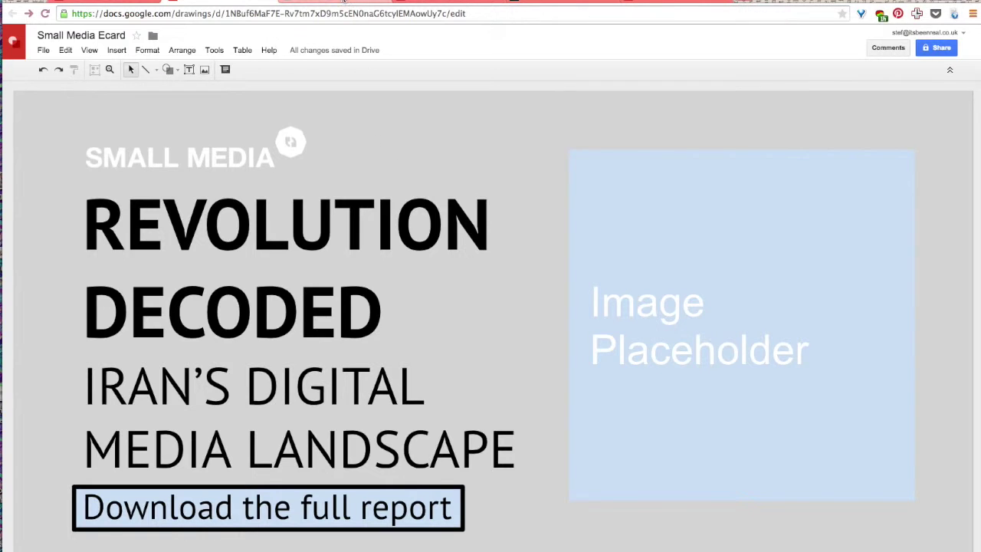
{"action": "left_click", "coordinate": [343, 2]}
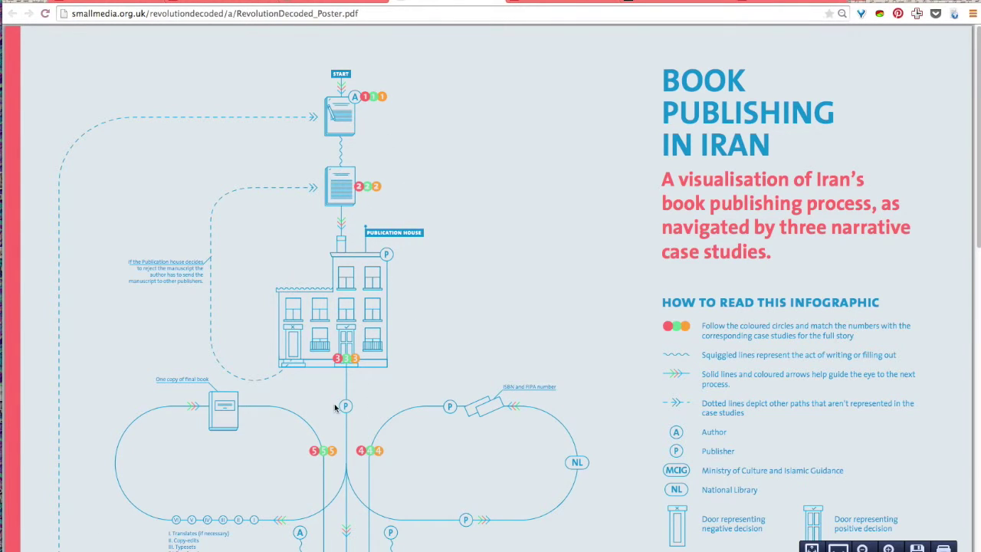
{"action": "scroll", "coordinate": [334, 409], "scroll_direction": "down", "scroll_amount": 3}
{"action": "scroll", "coordinate": [334, 409], "scroll_direction": "down", "scroll_amount": 2}
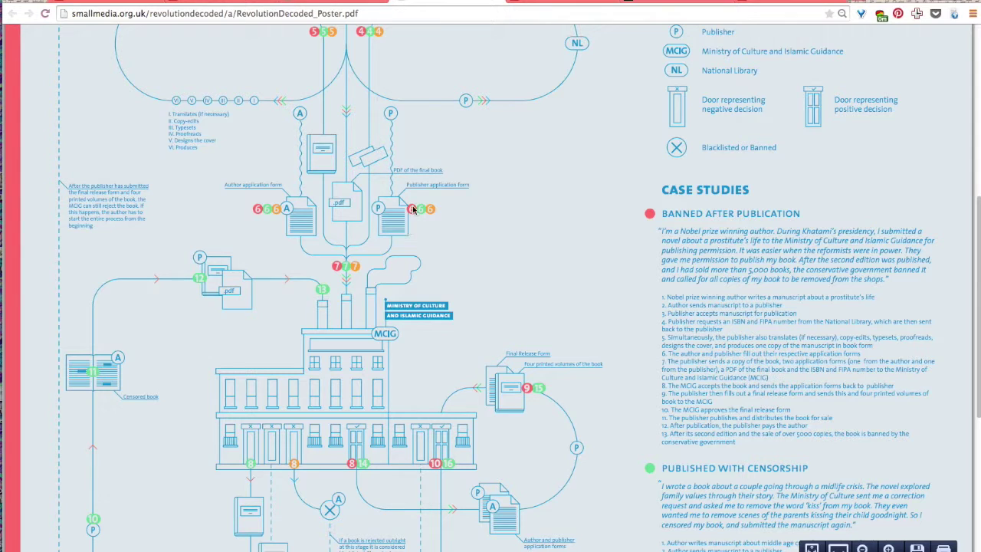
{"action": "scroll", "coordinate": [420, 158], "scroll_direction": "up", "scroll_amount": 3}
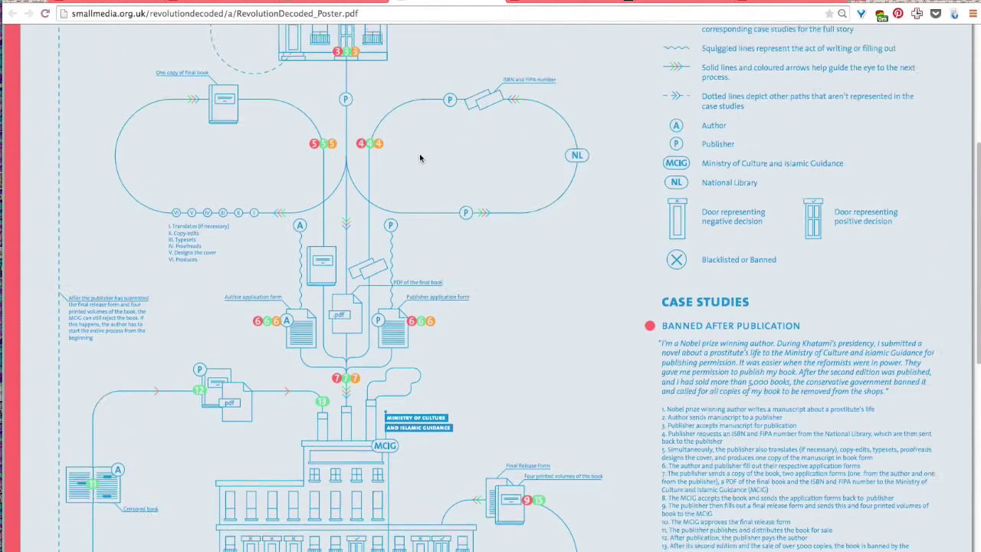
{"action": "left_click", "coordinate": [334, 2]}
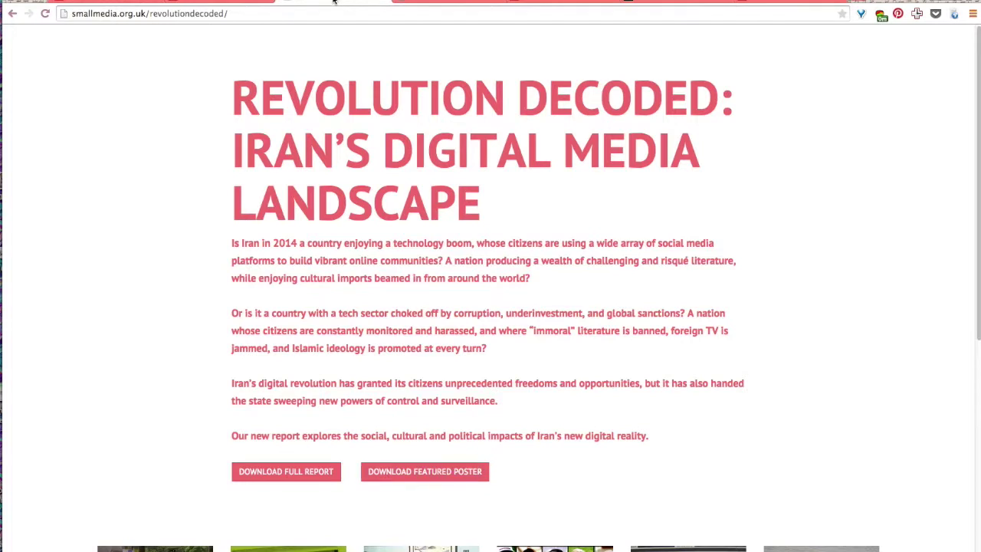
{"action": "left_click", "coordinate": [225, 4]}
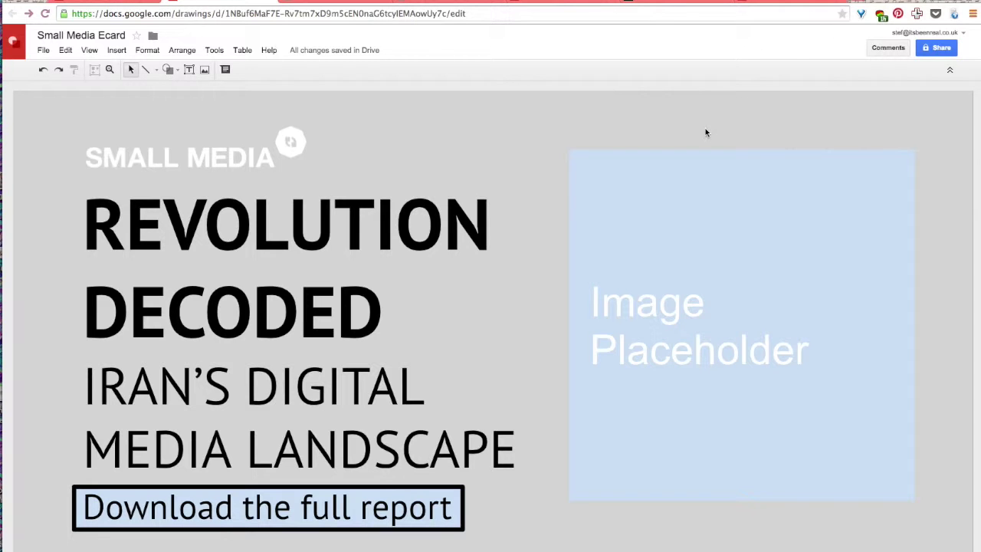
{"action": "left_click", "coordinate": [548, 3]}
Copy the blue computer illustration from its drawing and return to the Small Media Ecard tab
{"action": "left_click", "coordinate": [443, 293]}
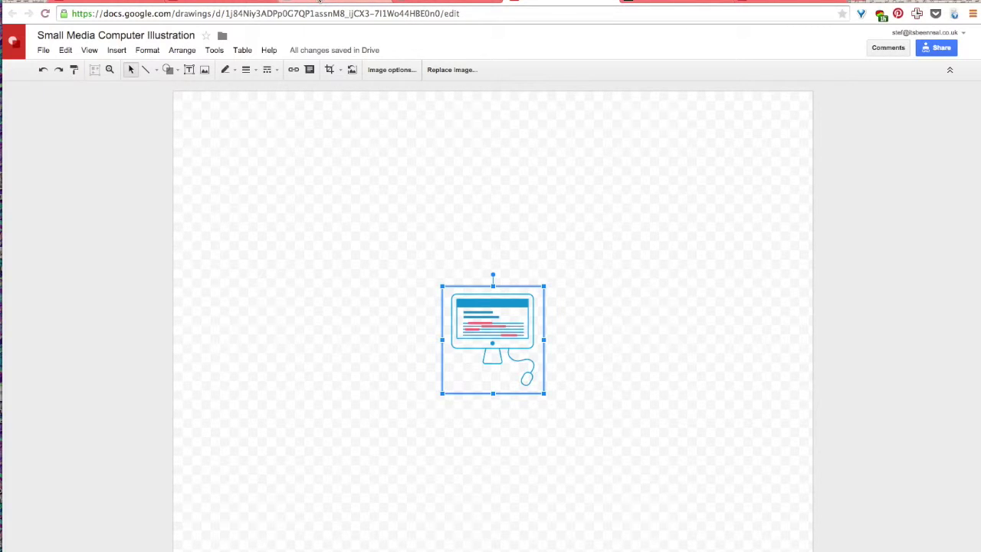
{"action": "left_click", "coordinate": [43, 51]}
{"action": "mouse_move", "coordinate": [87, 59]}
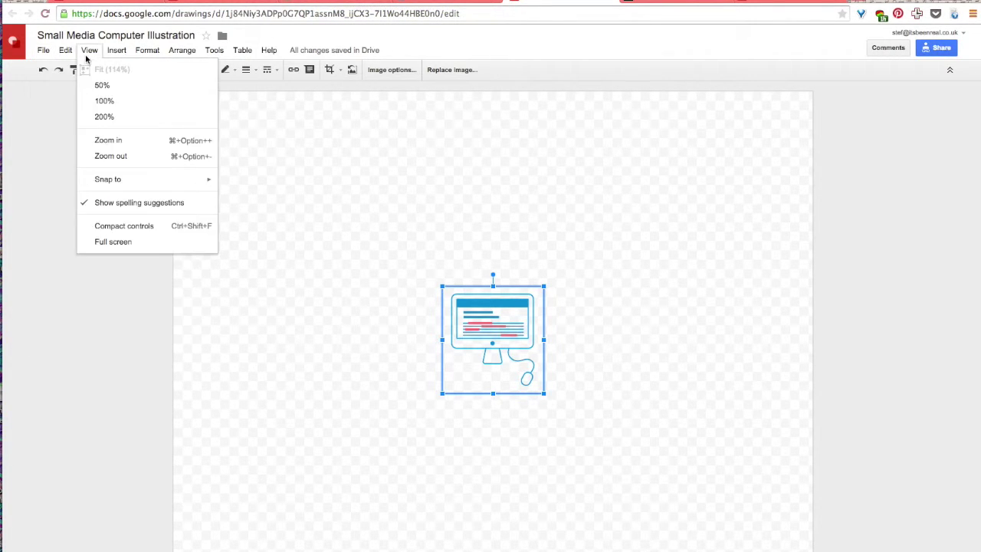
{"action": "left_click", "coordinate": [79, 125]}
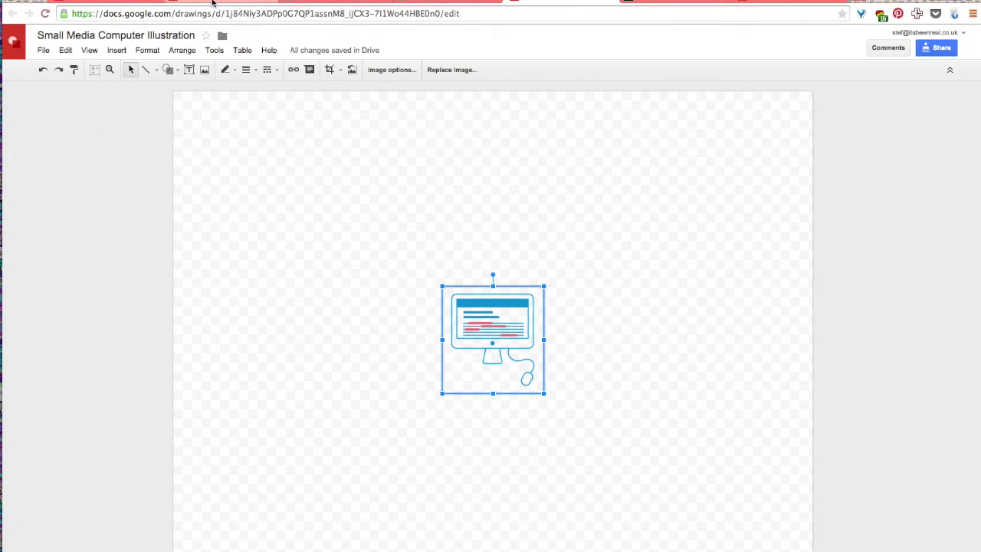
{"action": "left_click", "coordinate": [213, 3]}
Paste the computer illustration and drag it over the Image Placeholder on the right
{"action": "left_click", "coordinate": [61, 51]}
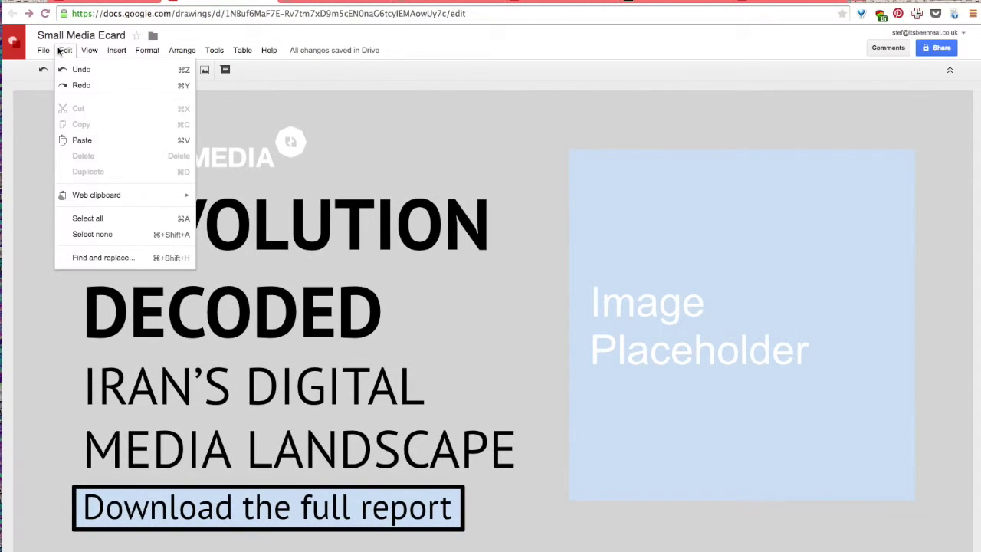
{"action": "left_click", "coordinate": [82, 141]}
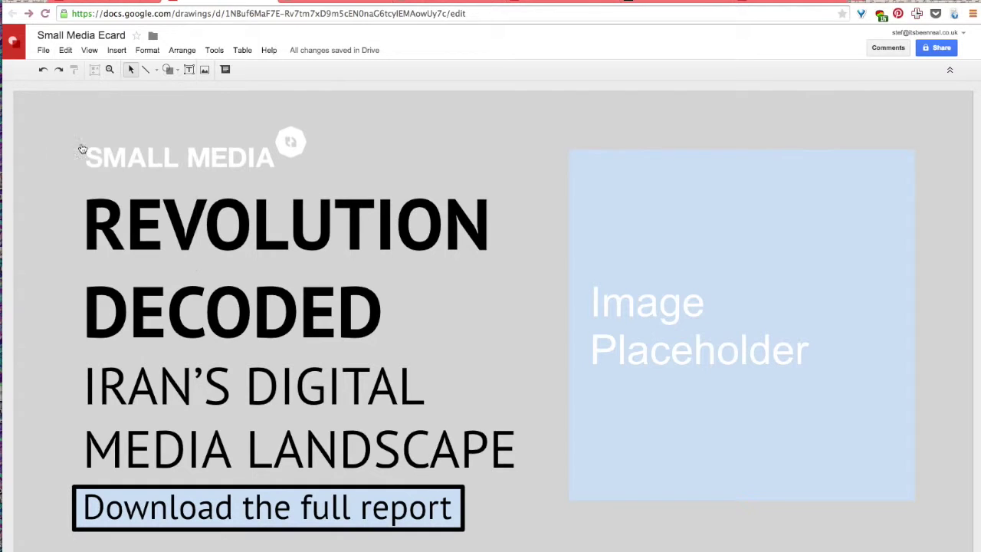
{"action": "left_click", "coordinate": [526, 373]}
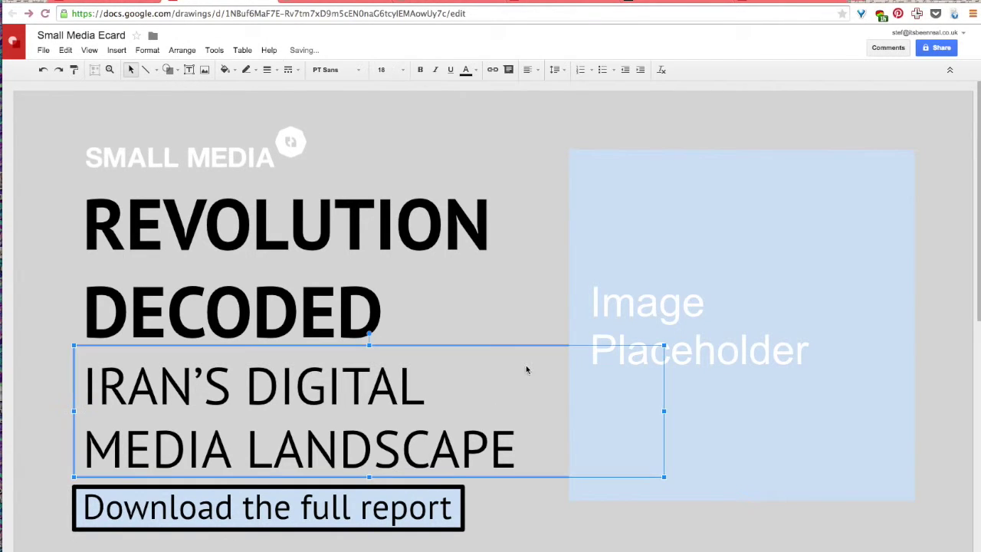
{"action": "left_click", "coordinate": [598, 211]}
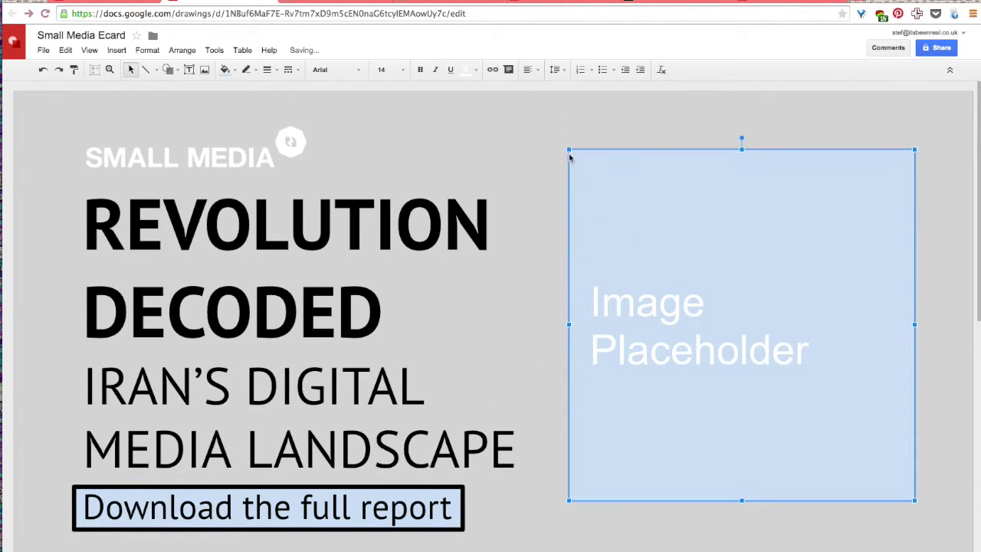
{"action": "scroll", "coordinate": [547, 368], "scroll_direction": "down", "scroll_amount": 5}
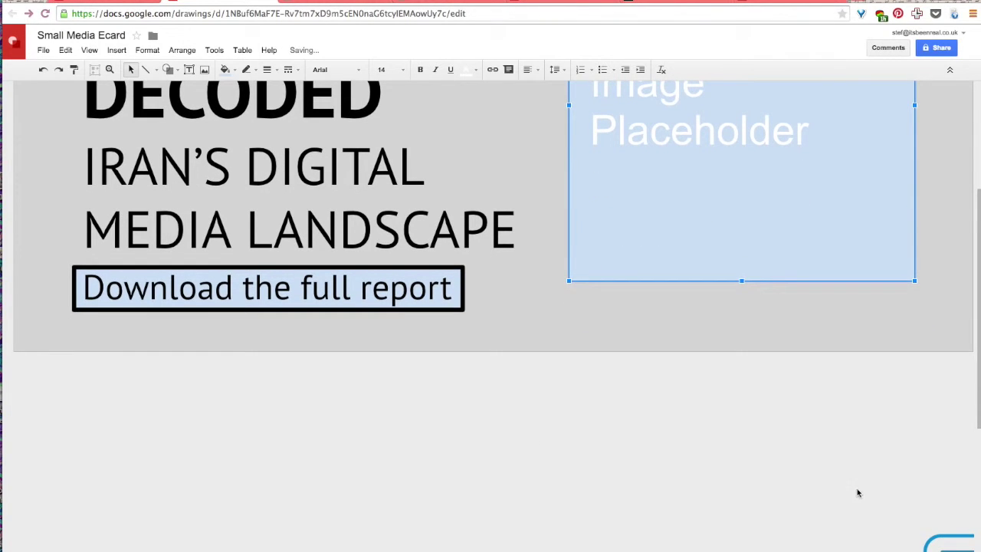
{"action": "left_click", "coordinate": [939, 541]}
{"action": "left_click_drag", "start_coordinate": [940, 538], "coordinate": [526, 124]}
{"action": "scroll", "coordinate": [436, 152], "scroll_direction": "up", "scroll_amount": 5}
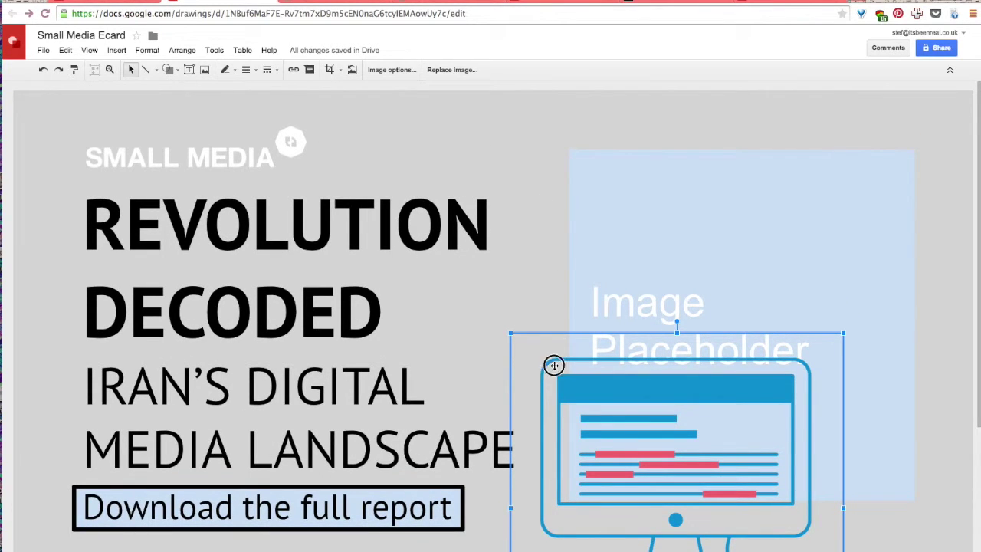
{"action": "left_click_drag", "start_coordinate": [552, 364], "coordinate": [622, 184]}
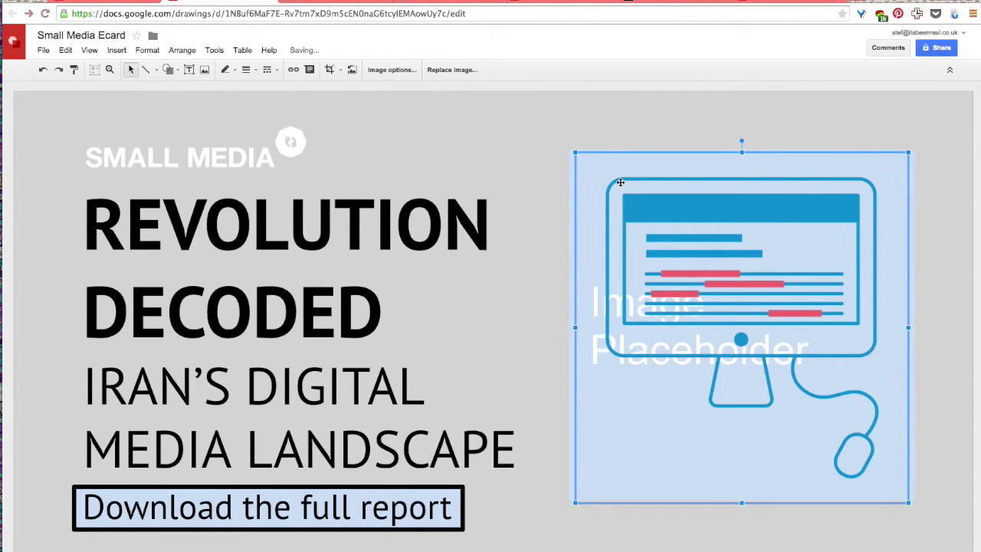
{"action": "left_click", "coordinate": [571, 173]}
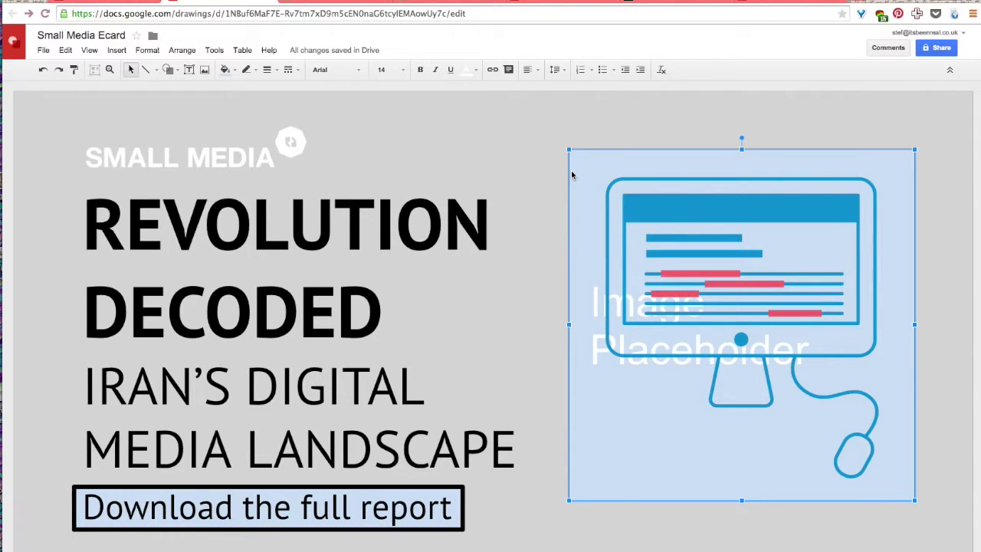
Delete the Image Placeholder and try shrinking the illustration, undoing back to full size
{"action": "key", "text": "Delete"}
{"action": "left_click", "coordinate": [626, 248]}
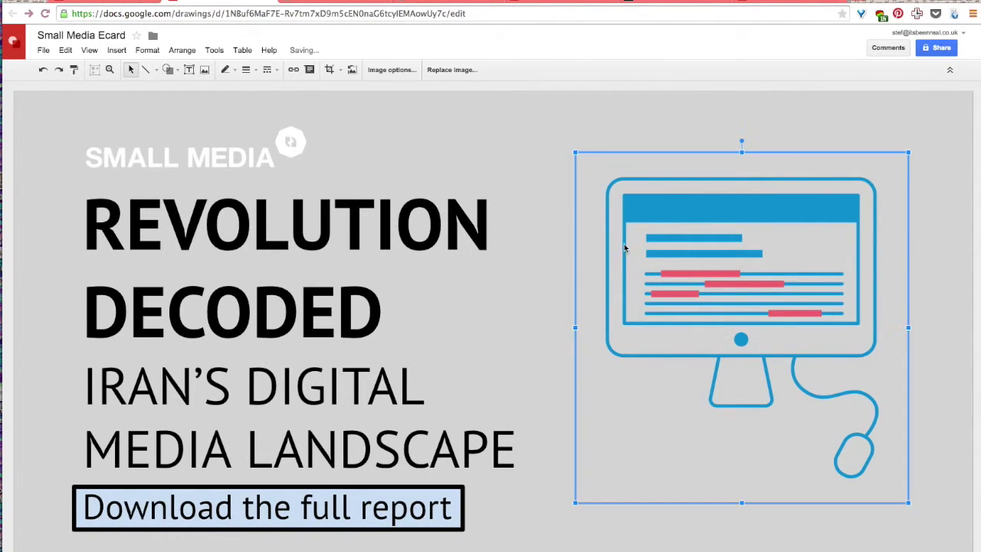
{"action": "left_click_drag", "start_coordinate": [577, 154], "coordinate": [666, 246]}
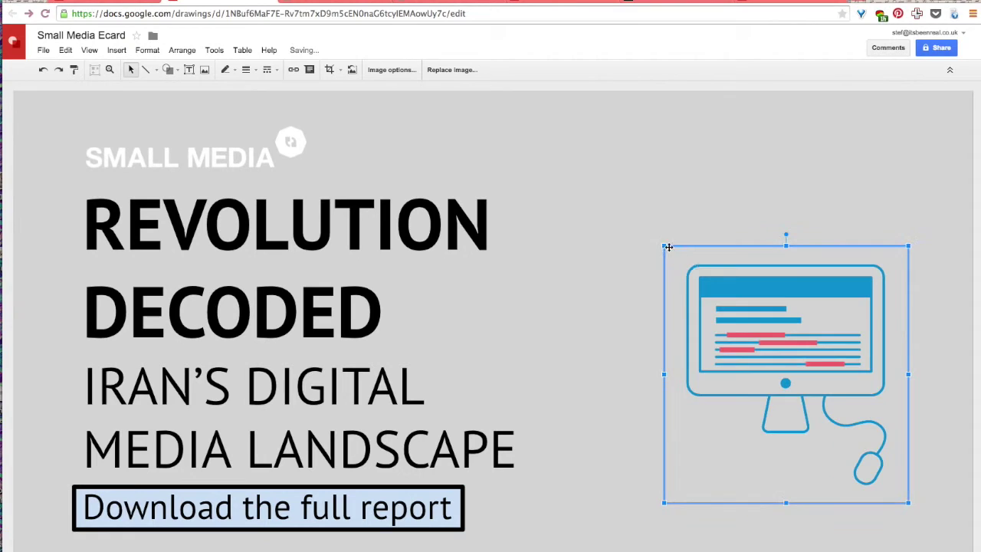
{"action": "key", "text": "ctrl+z"}
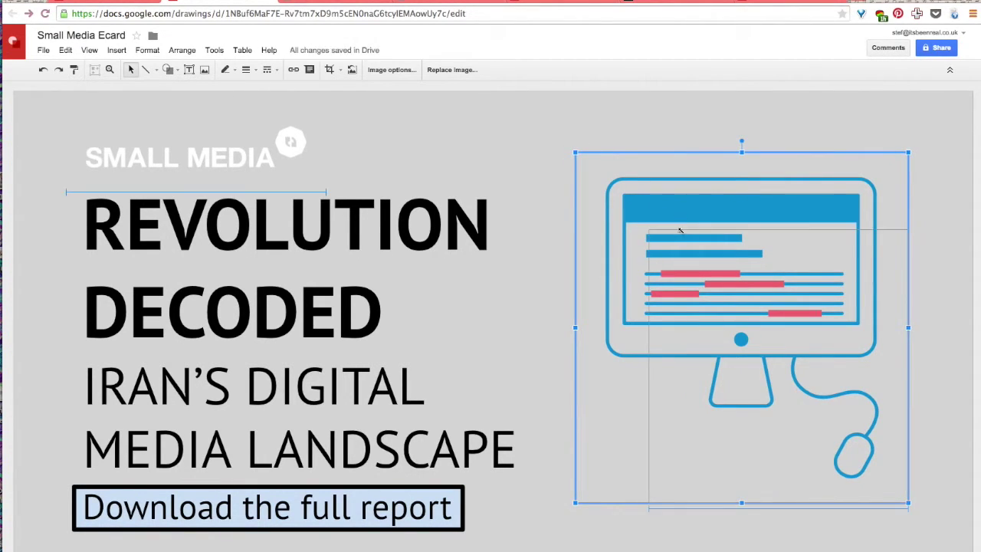
{"action": "key", "text": "ctrl+y"}
{"action": "key", "text": "ctrl+z"}
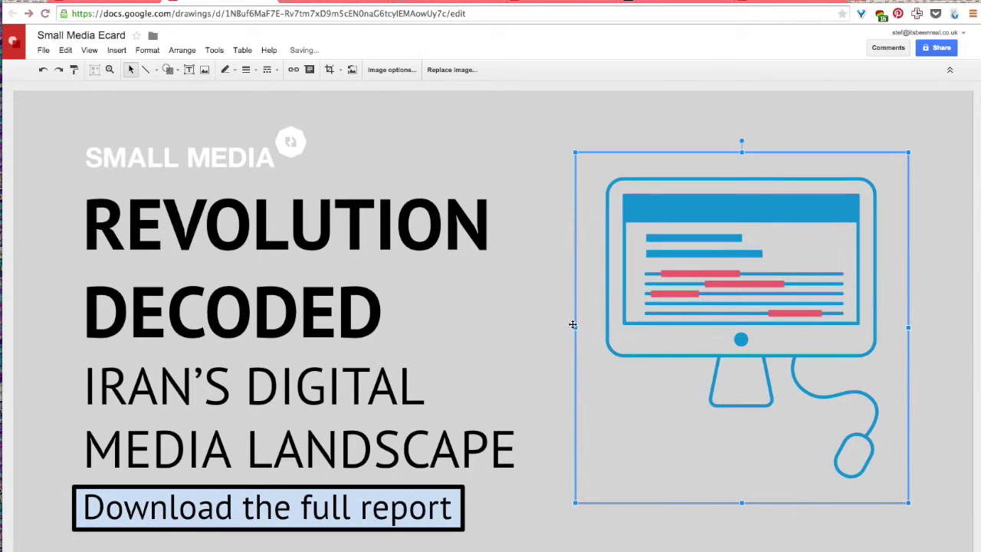
Try squeezing and stretching the illustration horizontally, undoing each to keep its full size
{"action": "left_click_drag", "start_coordinate": [575, 327], "coordinate": [740, 343]}
{"action": "key", "text": "ctrl+z"}
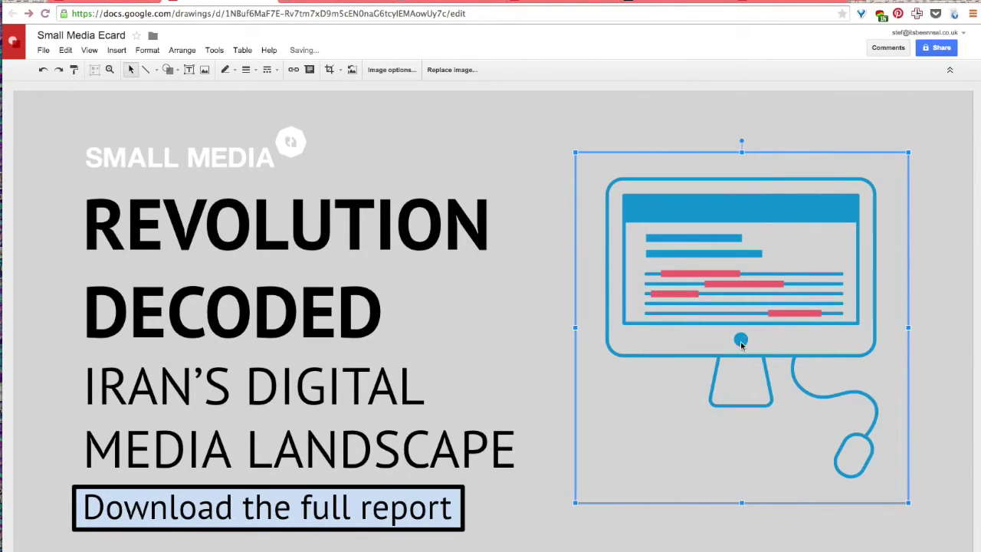
{"action": "left_click_drag", "start_coordinate": [575, 328], "coordinate": [329, 328]}
{"action": "key", "text": "ctrl+z"}
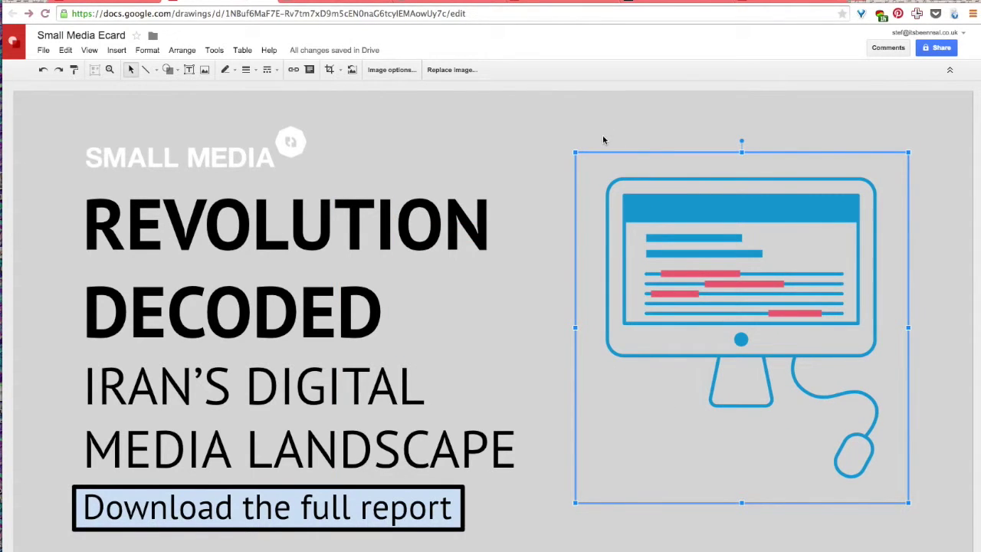
{"action": "left_click", "coordinate": [603, 139]}
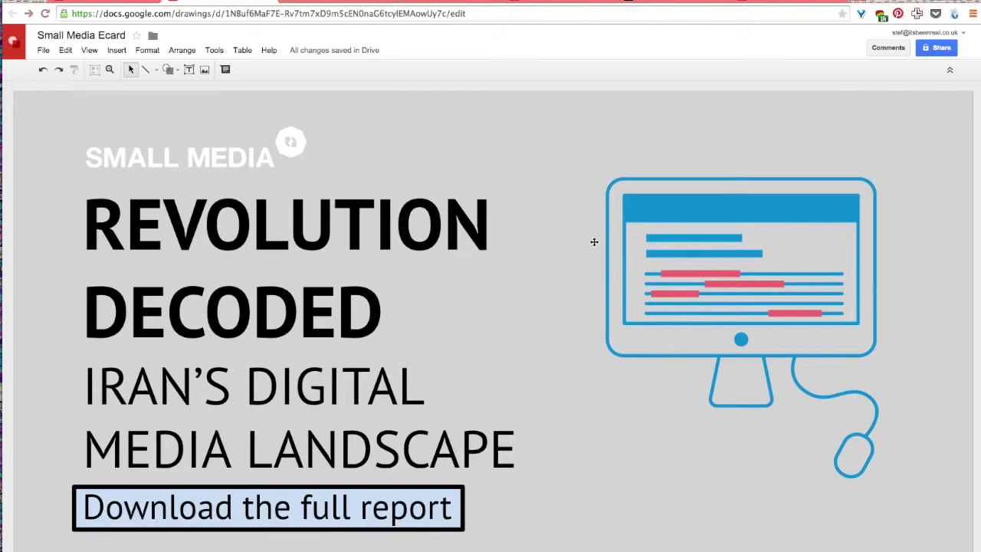
{"action": "left_click", "coordinate": [662, 2]}
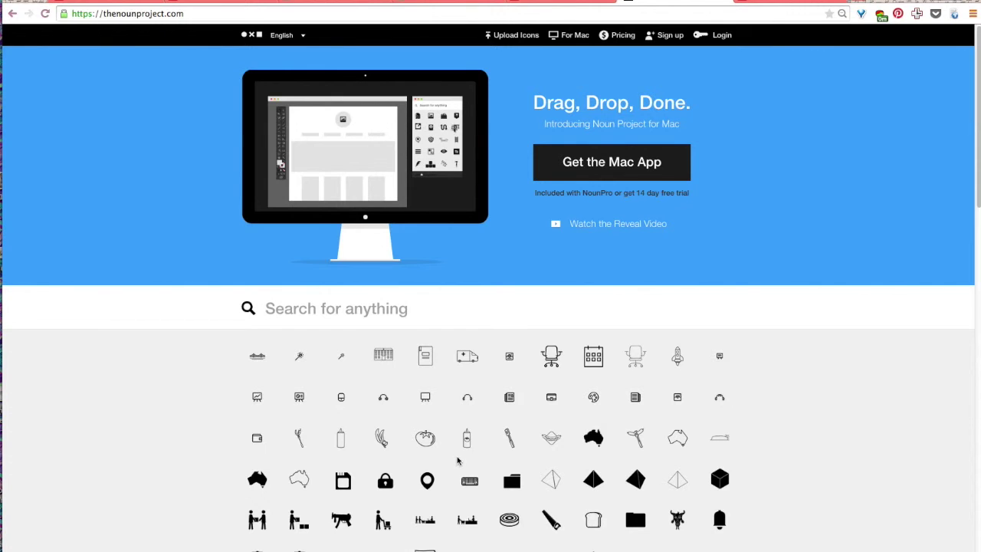
{"action": "scroll", "coordinate": [460, 460], "scroll_direction": "down", "scroll_amount": 5}
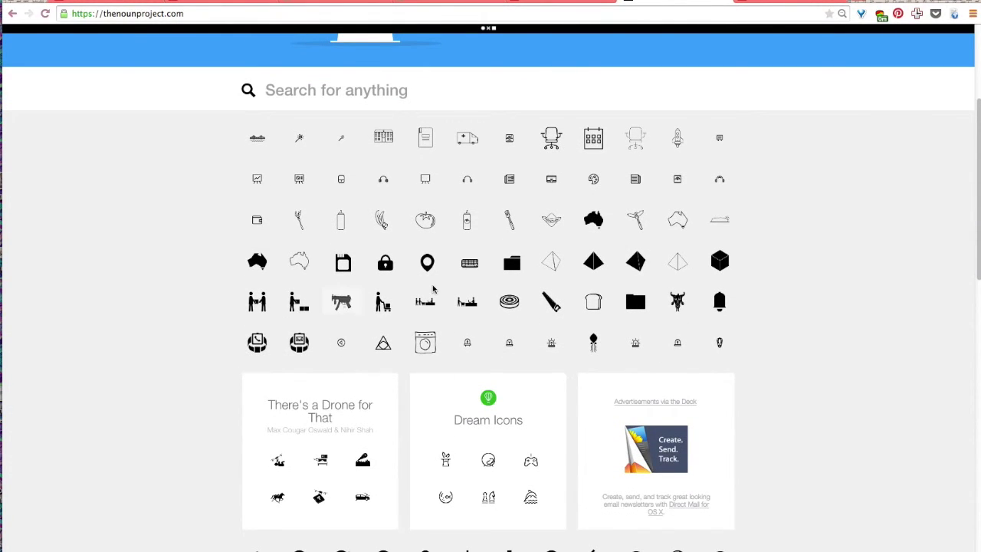
{"action": "scroll", "coordinate": [239, 341], "scroll_direction": "down", "scroll_amount": 1}
{"action": "scroll", "coordinate": [240, 341], "scroll_direction": "down", "scroll_amount": 1}
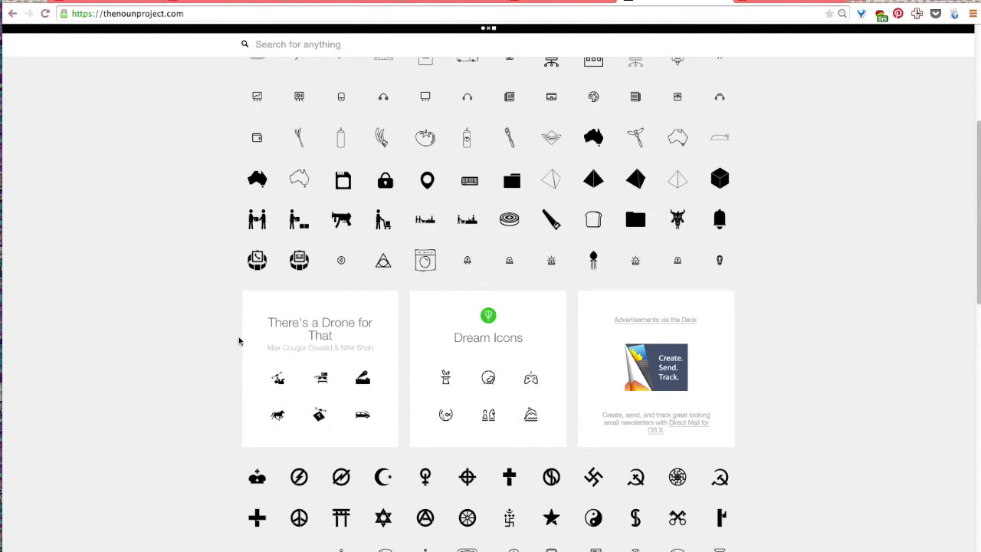
{"action": "scroll", "coordinate": [197, 401], "scroll_direction": "down", "scroll_amount": 4}
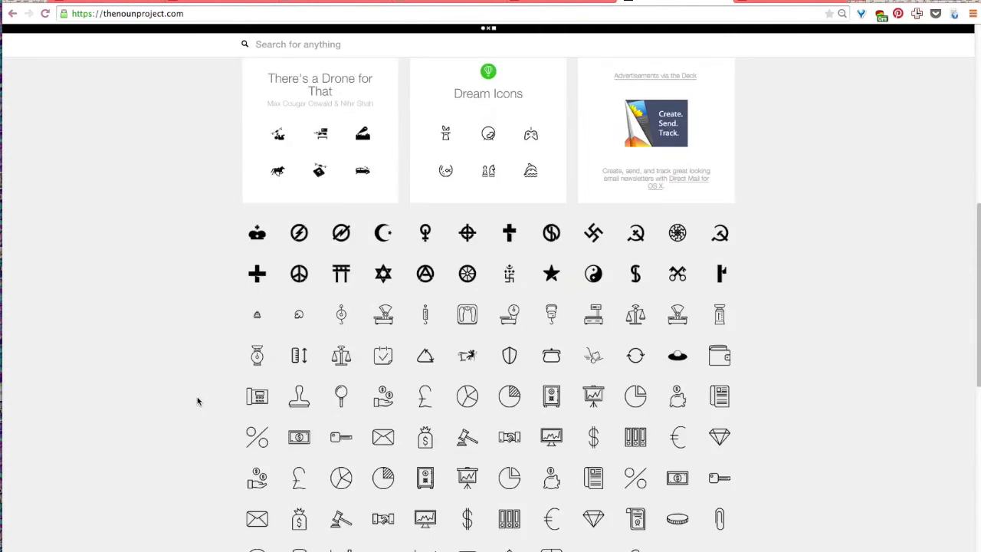
{"action": "scroll", "coordinate": [197, 400], "scroll_direction": "down", "scroll_amount": 1}
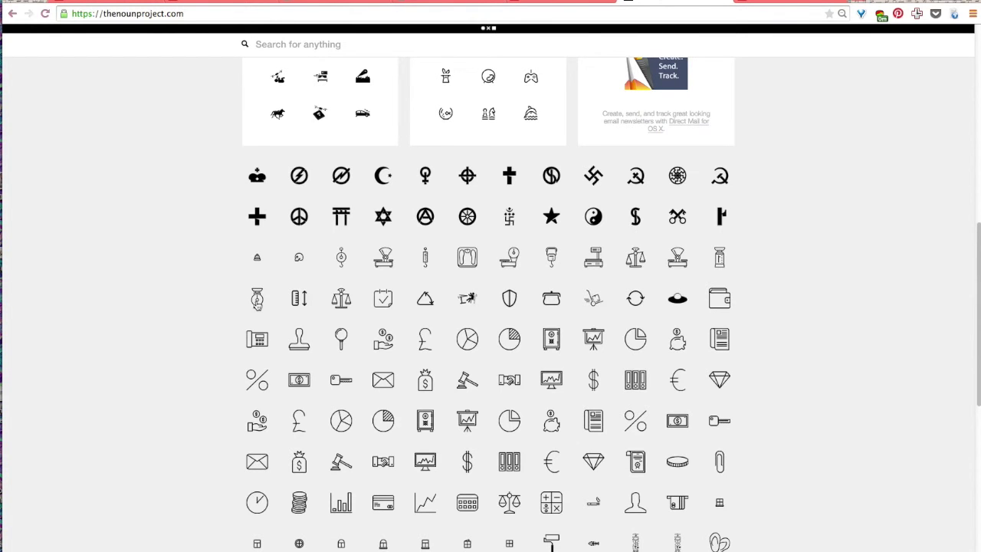
{"action": "scroll", "coordinate": [214, 246], "scroll_direction": "up", "scroll_amount": 7}
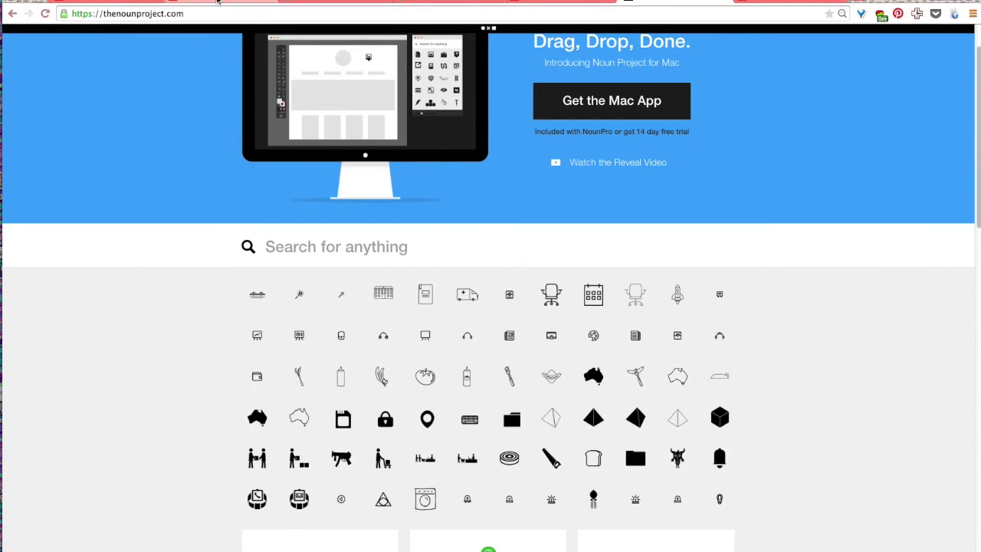
{"action": "key", "text": "ctrl+Tab"}
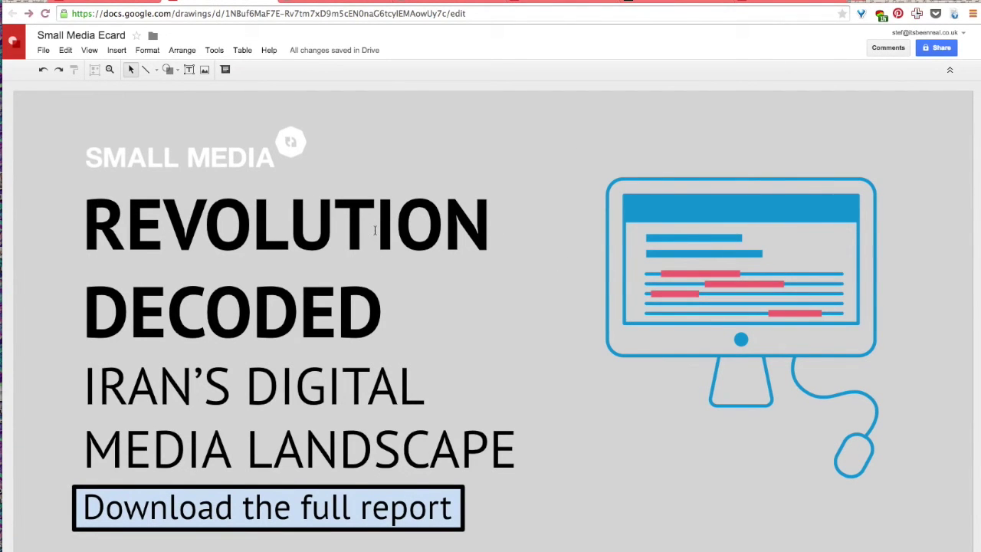